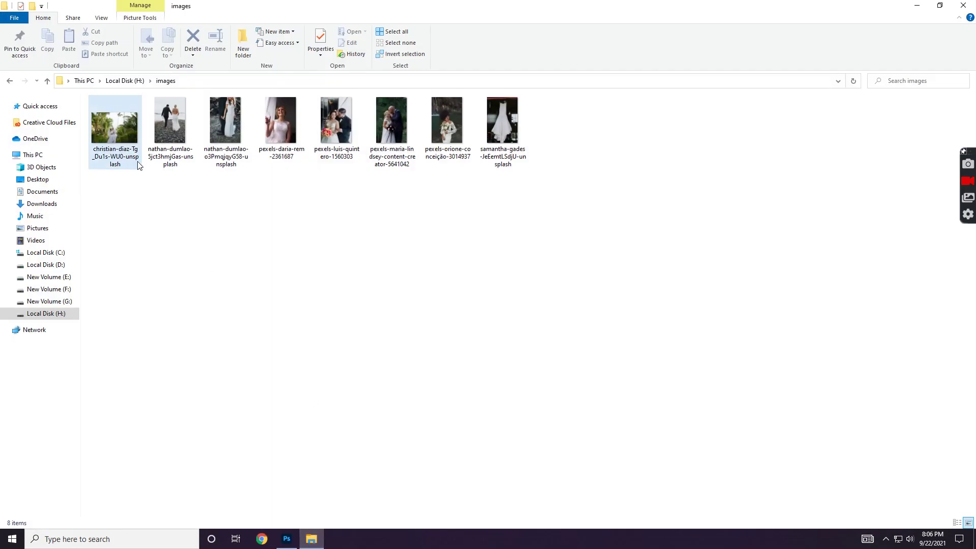
# Open the wedding photo in Photoshop and zoom out so it fits the window
pyautogui.moveTo(122, 155)
pyautogui.mouseDown()
pyautogui.moveTo(292, 543)
pyautogui.moveTo(318, 490)
pyautogui.mouseUp()
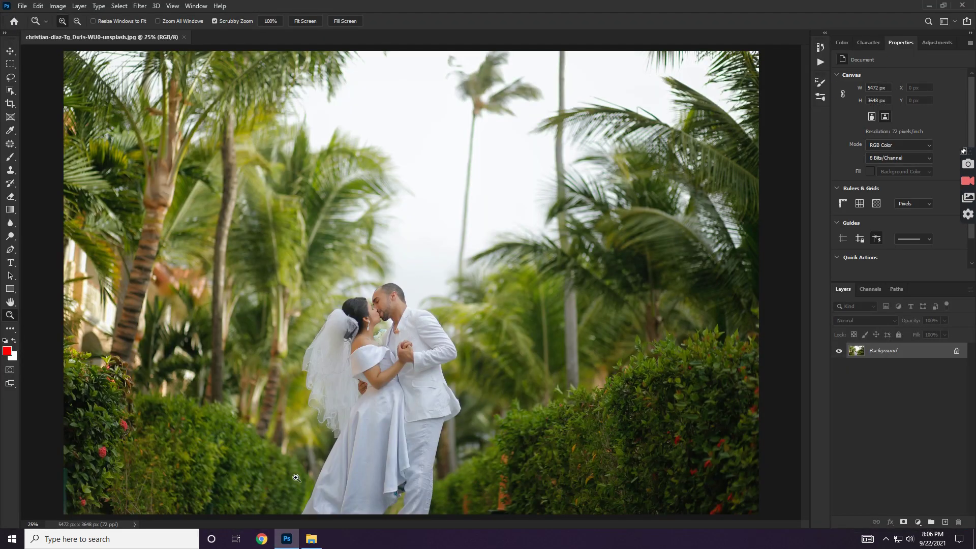
pyautogui.keyDown('alt'); pyautogui.click(143, 322); pyautogui.keyUp('alt')
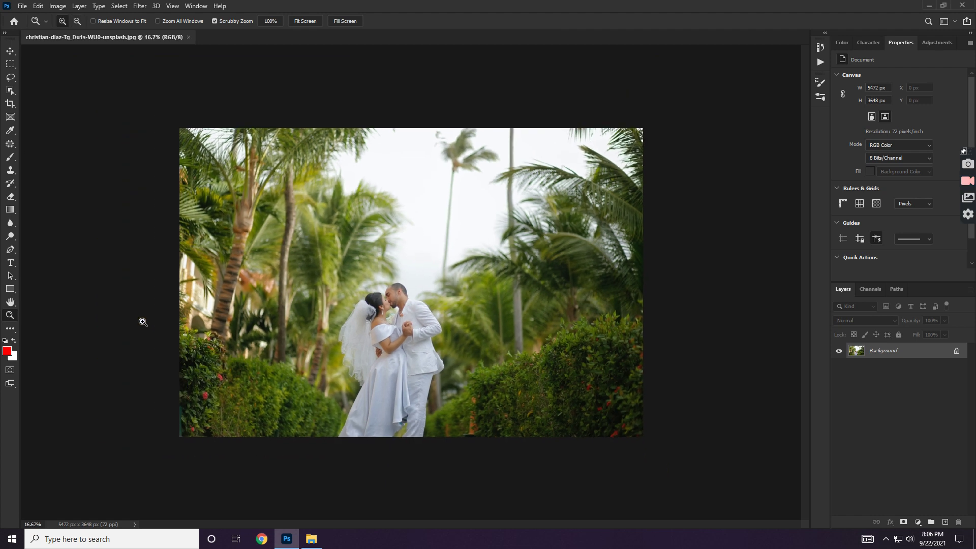
pyautogui.click(10, 52)
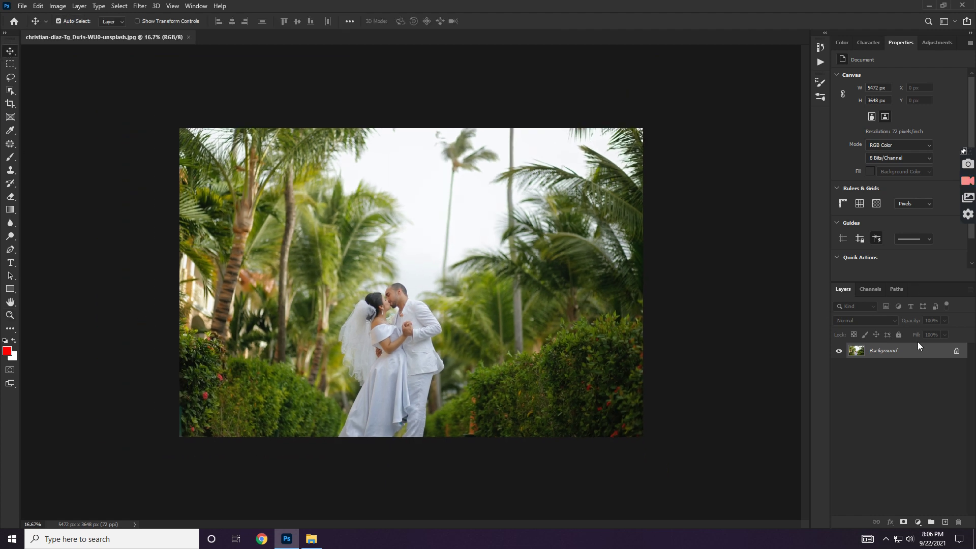
# Duplicate the Background layer and convert the copy to a smart object
pyautogui.moveTo(918, 346); pyautogui.dragTo(944, 522)
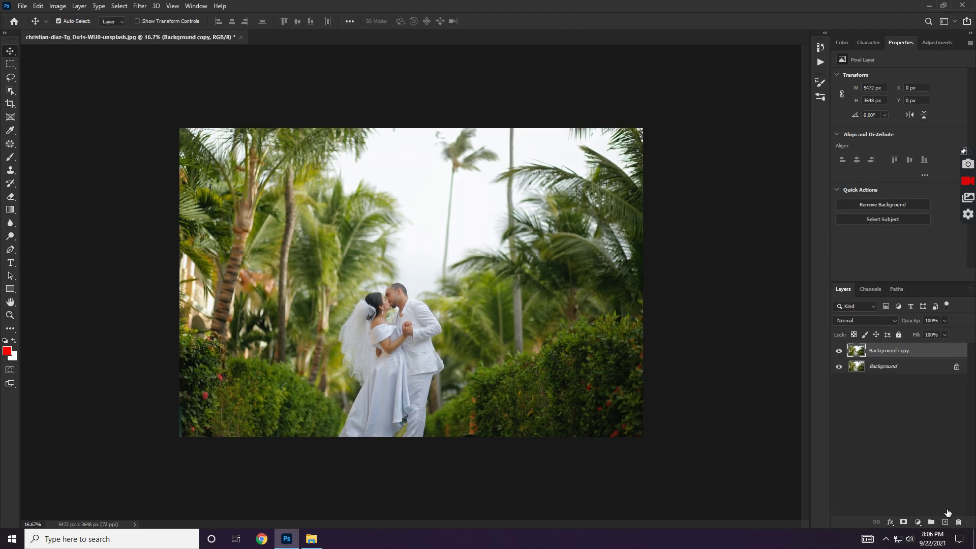
pyautogui.rightClick(924, 359)
pyautogui.click(840, 238)
# Launch the Camera Raw Filter on the smart object, then enlarge and reposition its window
pyautogui.click(137, 6)
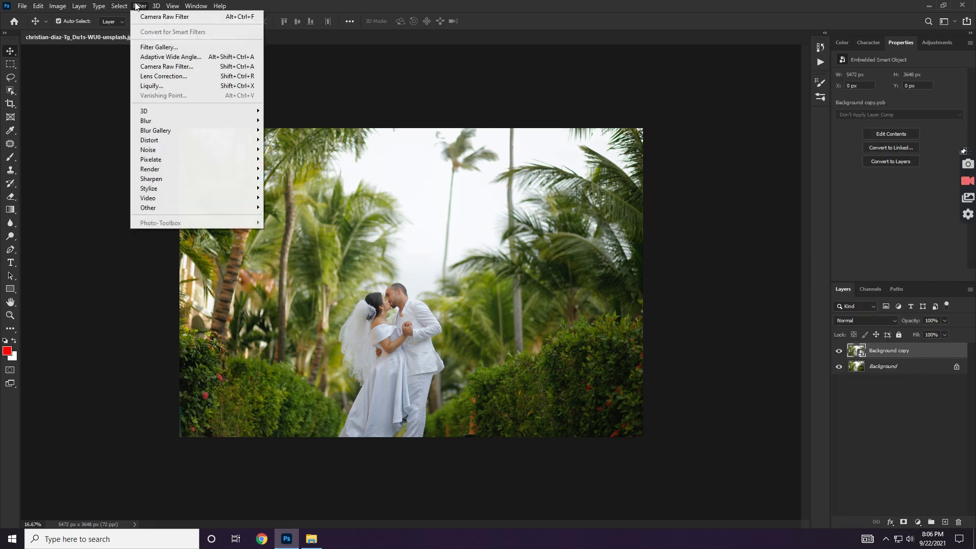
pyautogui.click(156, 66)
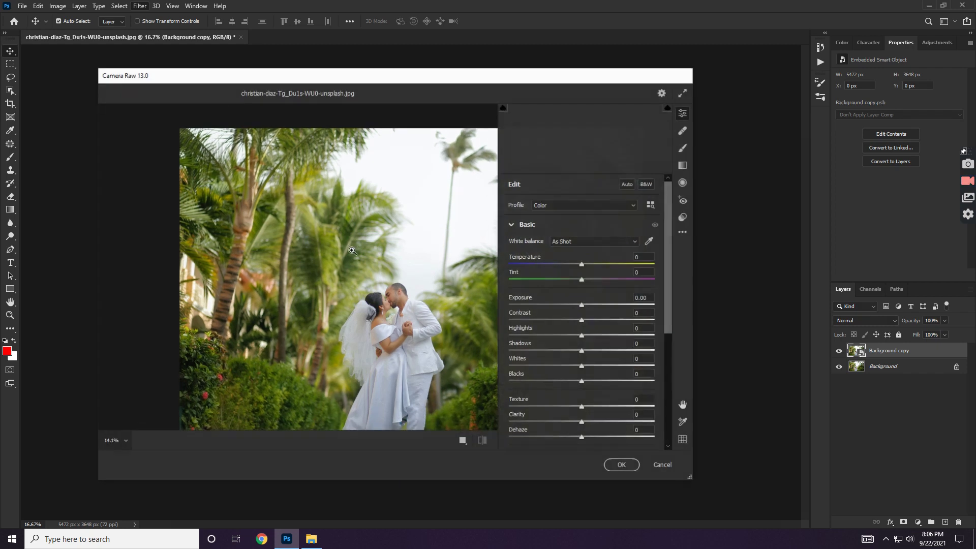
pyautogui.moveTo(690, 477); pyautogui.dragTo(715, 508)
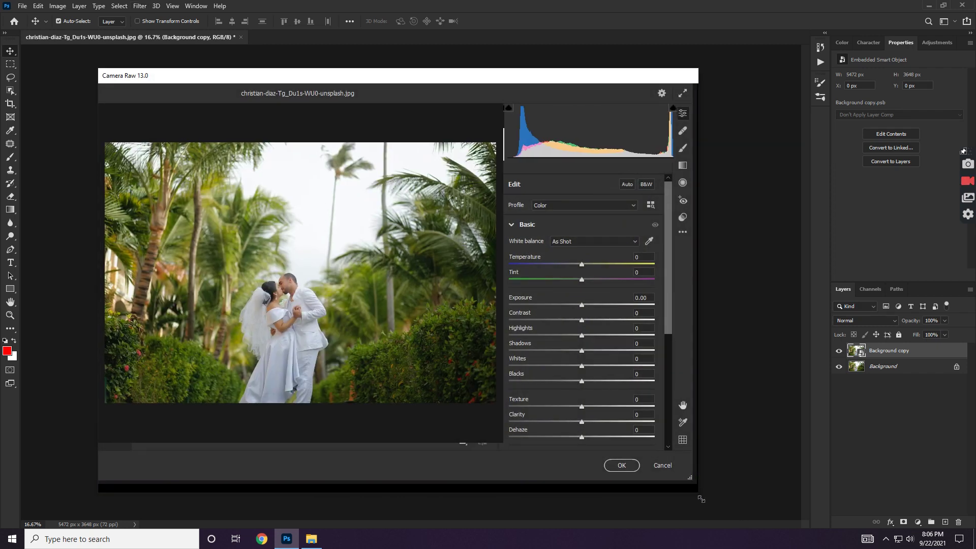
pyautogui.moveTo(467, 74); pyautogui.dragTo(480, 53)
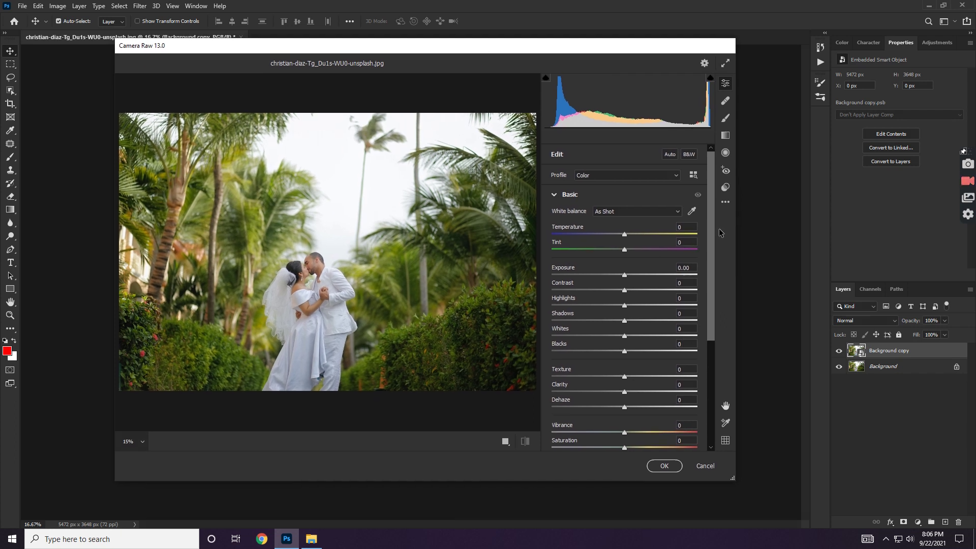
pyautogui.click(726, 202)
# Load the Curves.xmp settings from the Wedding preset folder
pyautogui.click(742, 318)
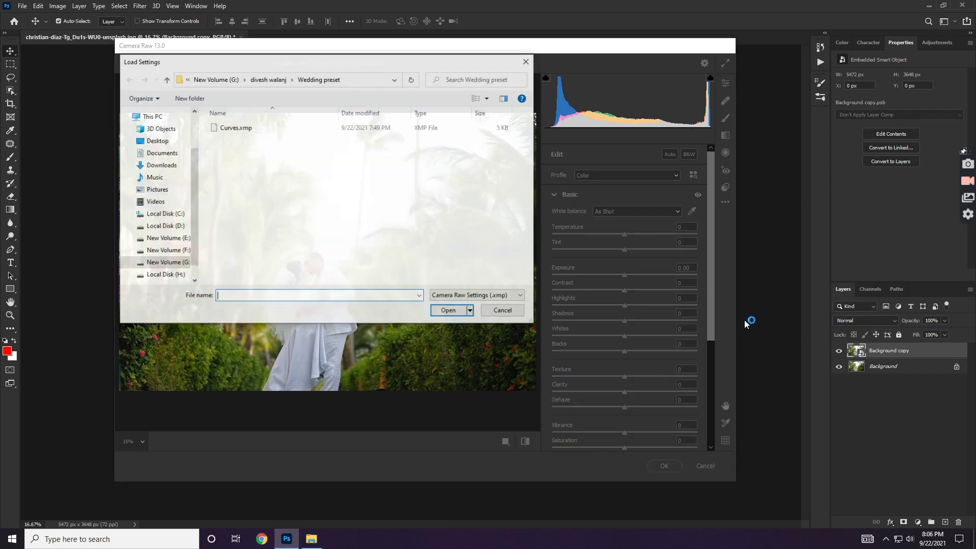
pyautogui.click(274, 127)
pyautogui.click(443, 311)
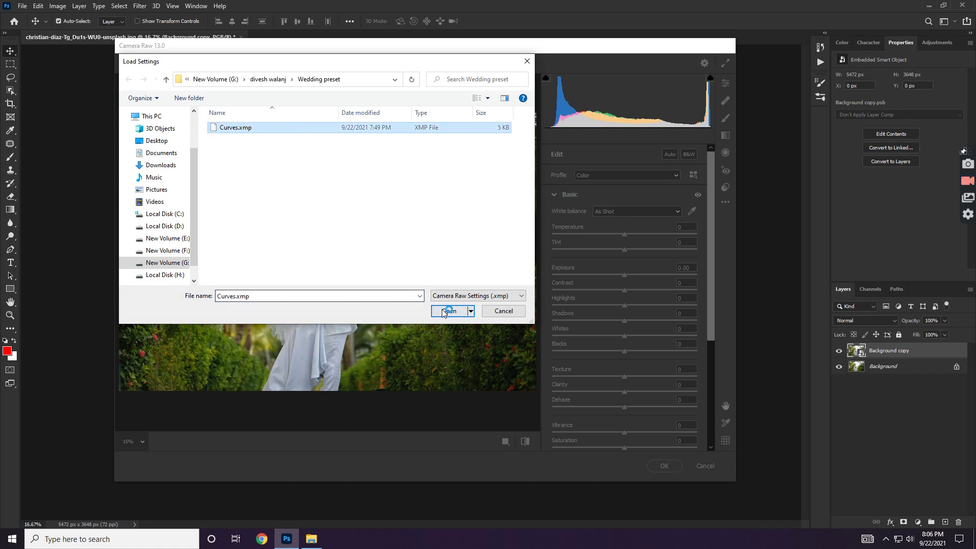
# Inspect the loaded red, green and blue point curves, then return to the Basic panel
pyautogui.click(555, 195)
pyautogui.click(559, 222)
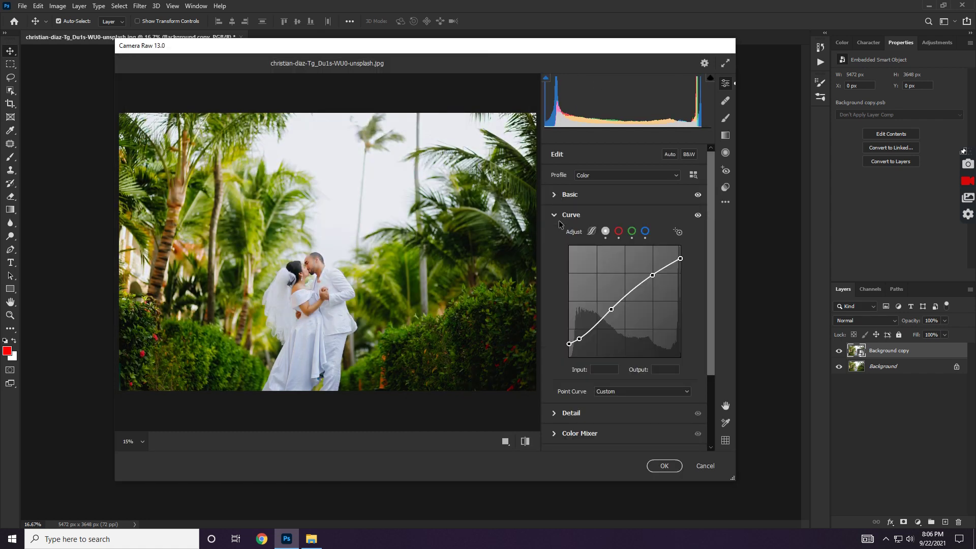
pyautogui.click(618, 231)
pyautogui.click(631, 232)
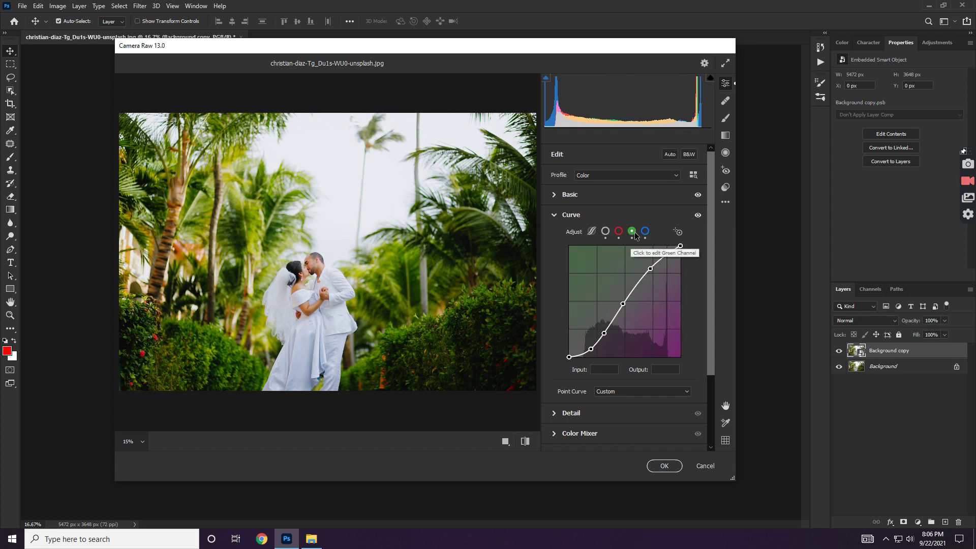
pyautogui.click(645, 232)
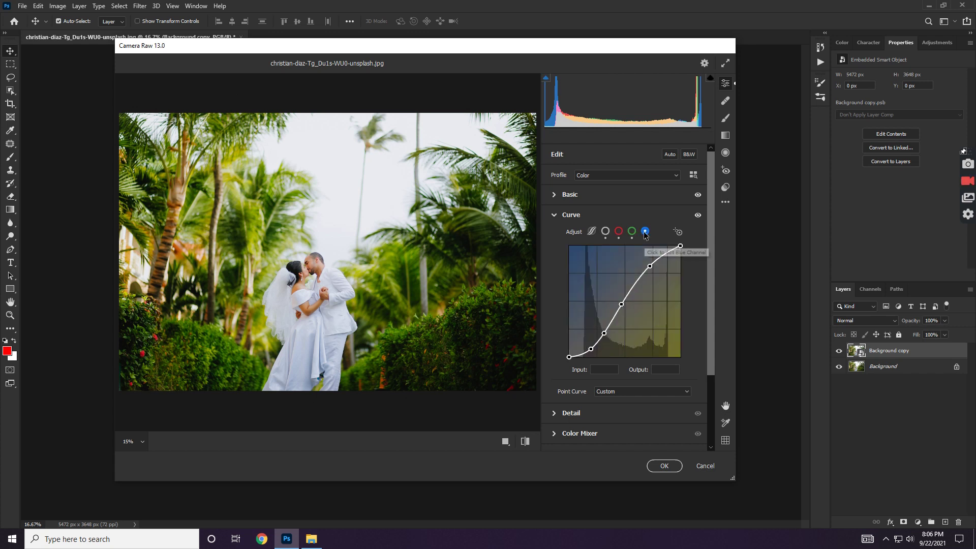
pyautogui.click(556, 214)
pyautogui.click(554, 195)
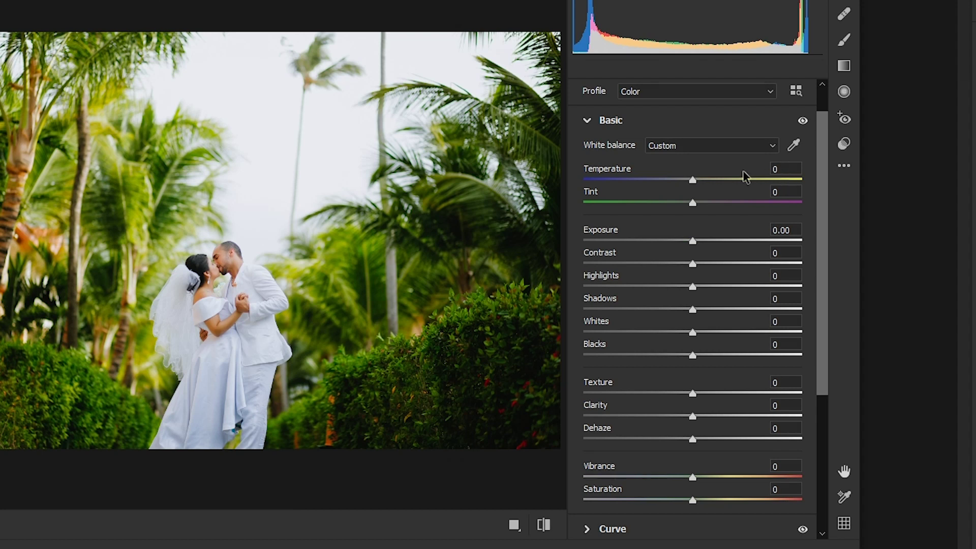
# Set Temperature to +2, Tint to -10 and Exposure to -0.50
pyautogui.click(693, 180)
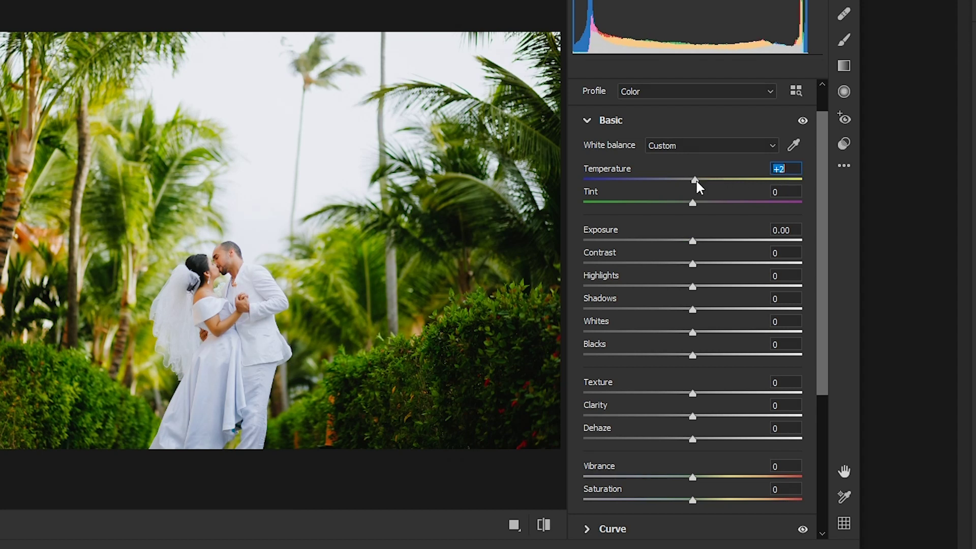
pyautogui.moveTo(695, 187); pyautogui.dragTo(685, 208)
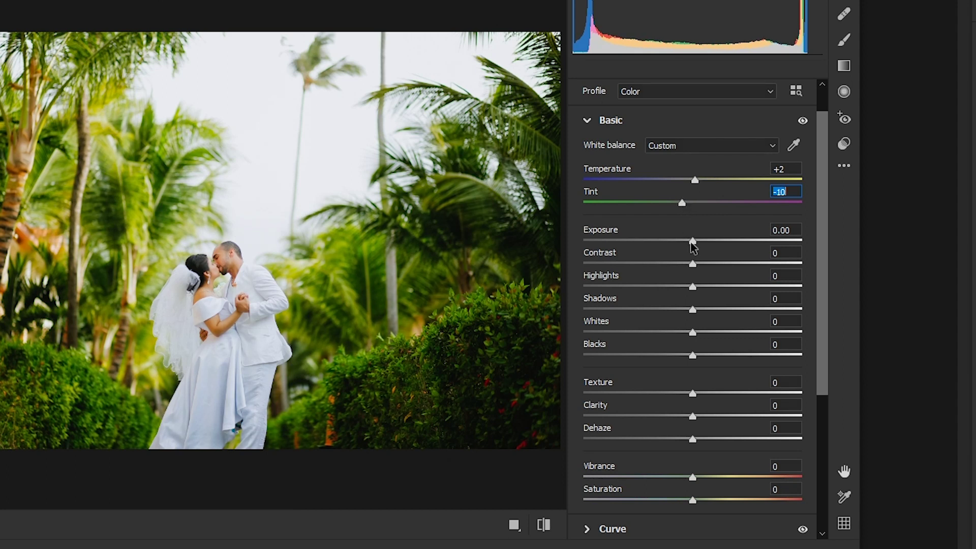
pyautogui.moveTo(694, 240); pyautogui.dragTo(682, 241)
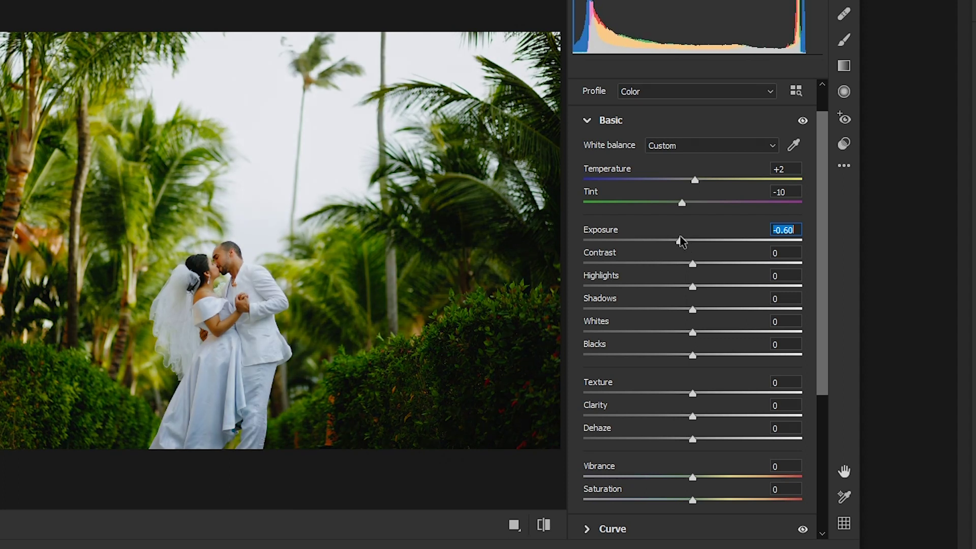
# Lower Contrast and Highlights to -40 each and begin lifting Shadows
pyautogui.click(693, 263)
pyautogui.moveTo(693, 263); pyautogui.dragTo(656, 262)
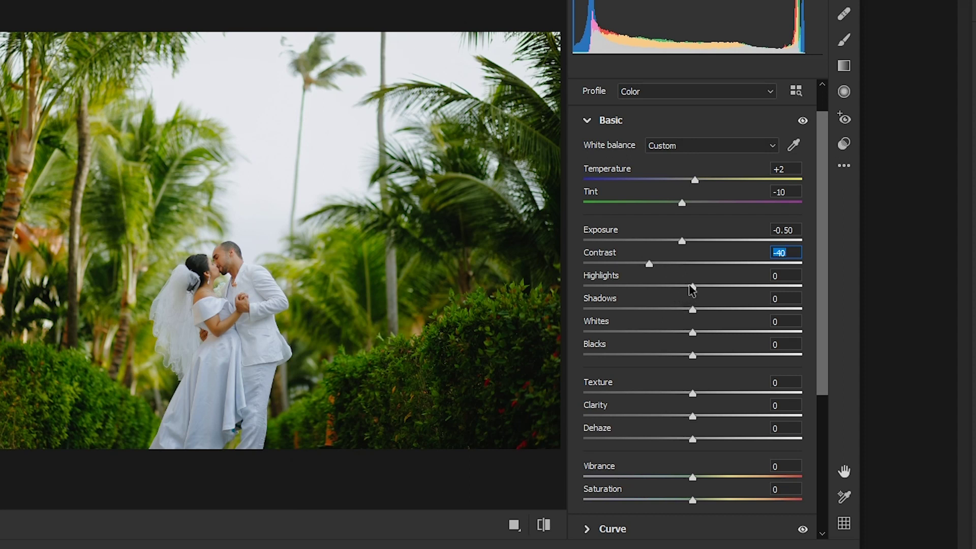
pyautogui.click(692, 287)
pyautogui.moveTo(692, 288); pyautogui.dragTo(648, 289)
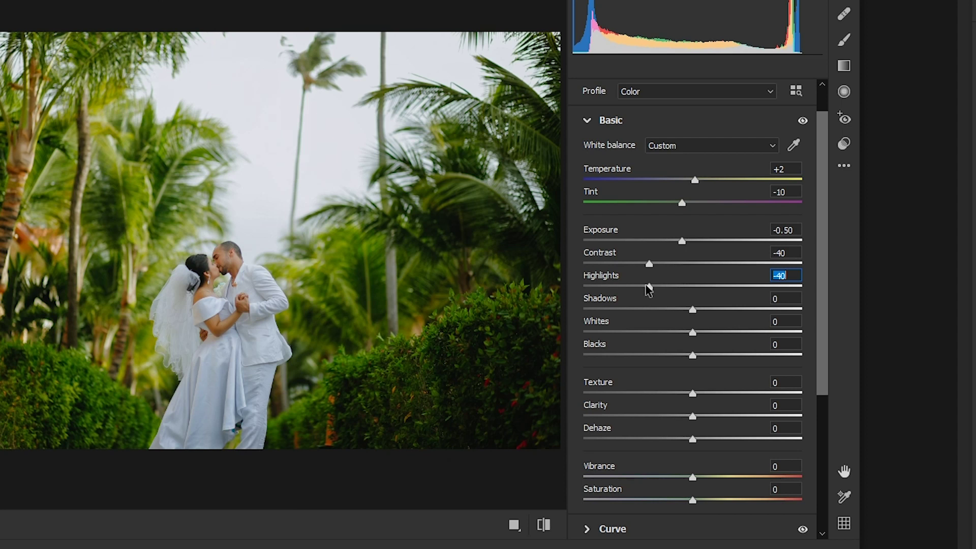
pyautogui.click(695, 311)
pyautogui.moveTo(695, 312); pyautogui.dragTo(718, 313)
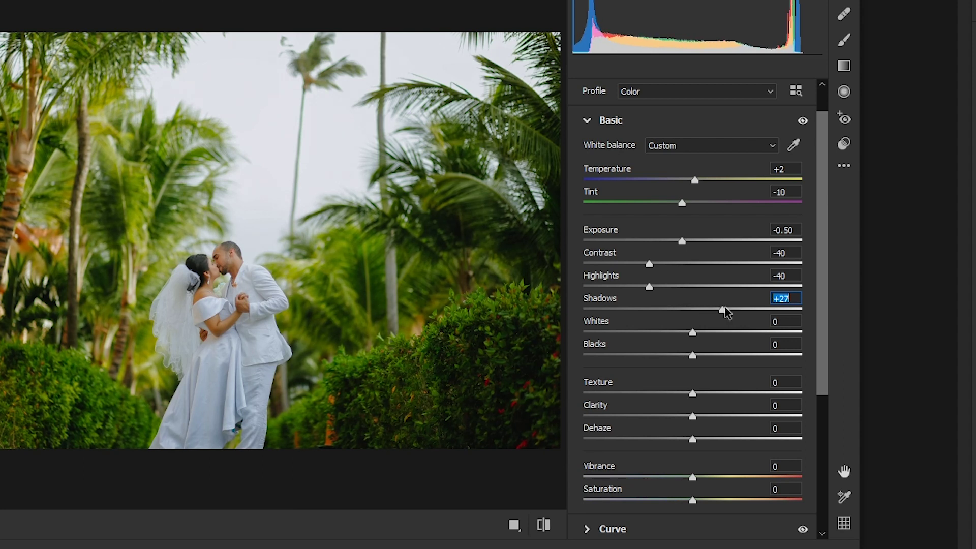
# Set Shadows to +30, Whites to +20 and Blacks to -25
pyautogui.moveTo(717, 313); pyautogui.dragTo(726, 308)
pyautogui.write('30')
pyautogui.press('Tab')
pyautogui.write('0')
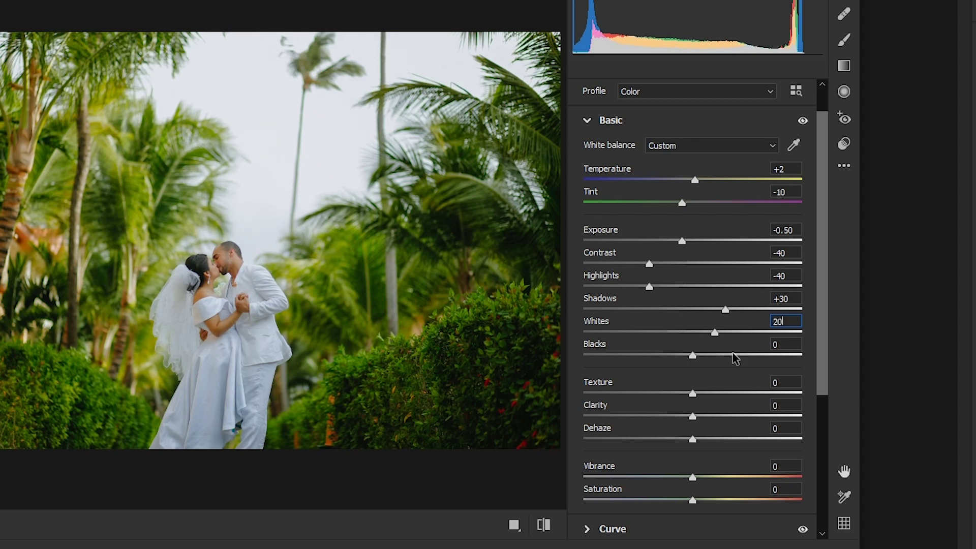
pyautogui.press('Tab')
pyautogui.write('25')
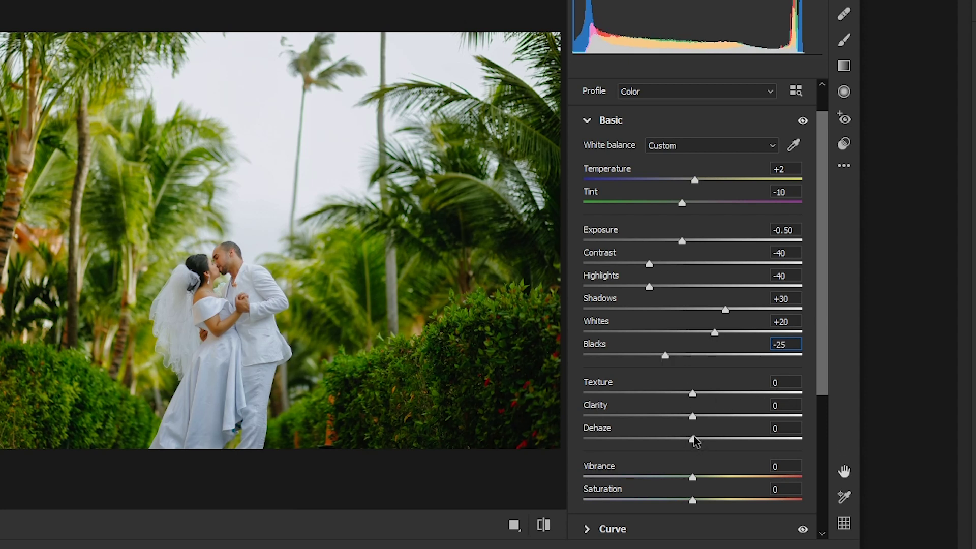
# Try and reset Dehaze, set Vibrance +5 and Saturation -20, then collapse Basic
pyautogui.moveTo(693, 440); pyautogui.dragTo(730, 447)
pyautogui.doubleClick(701, 449)
pyautogui.click(774, 466)
pyautogui.write('5')
pyautogui.click(784, 485)
pyautogui.write('-')
pyautogui.write('20')
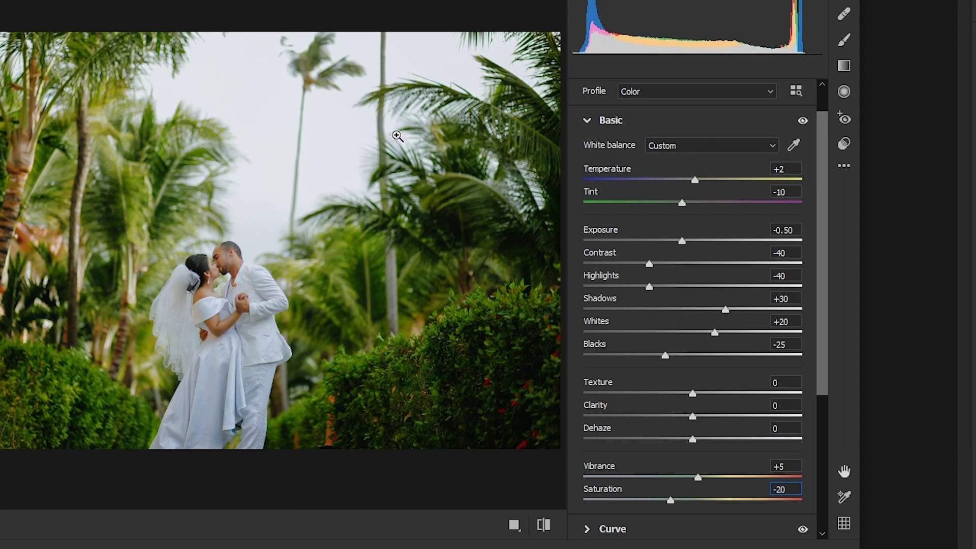
pyautogui.click(586, 122)
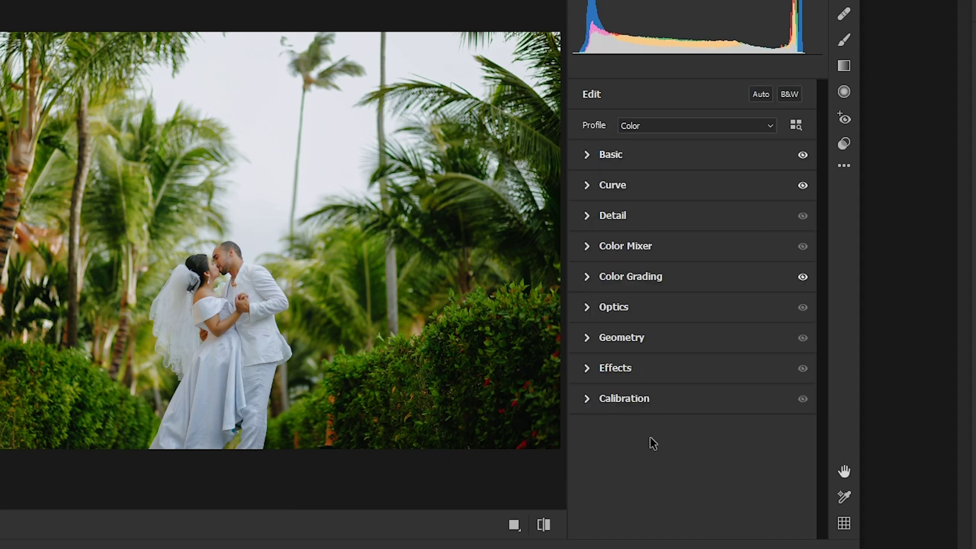
# Set the Red Primary hue to +40 and saturation to -10 in Calibration
pyautogui.click(590, 400)
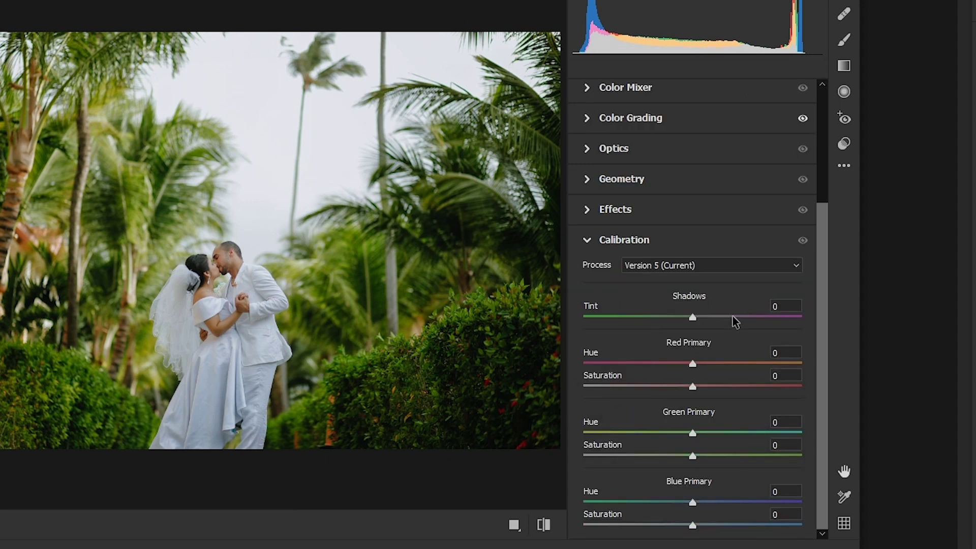
pyautogui.moveTo(692, 364)
pyautogui.mouseDown()
pyautogui.moveTo(678, 349)
pyautogui.moveTo(625, 346)
pyautogui.mouseUp()
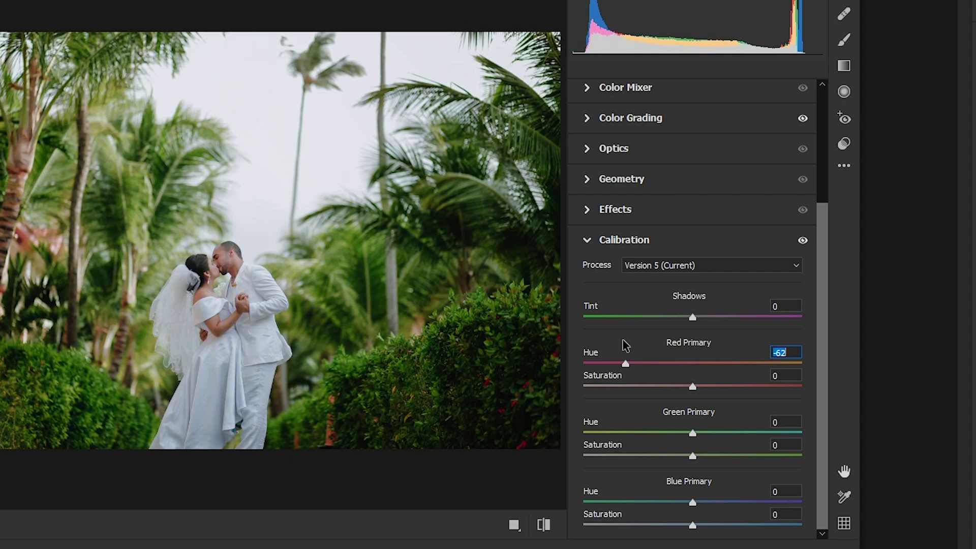
pyautogui.write('40')
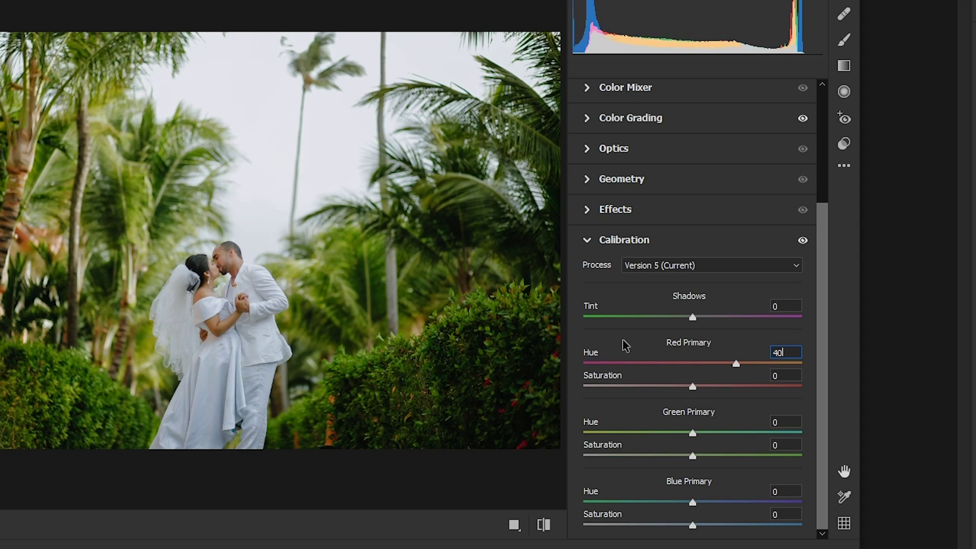
pyautogui.moveTo(694, 388)
pyautogui.mouseDown()
pyautogui.moveTo(738, 393)
pyautogui.moveTo(683, 390)
pyautogui.mouseUp()
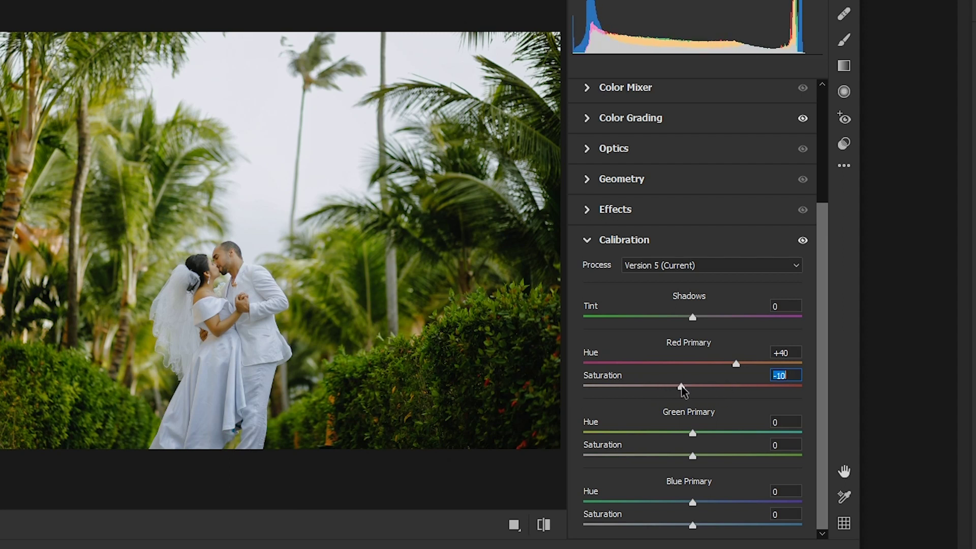
# Set the Green Primary hue to +15 and saturation to -20, then collapse Calibration
pyautogui.click(786, 422)
pyautogui.write('15')
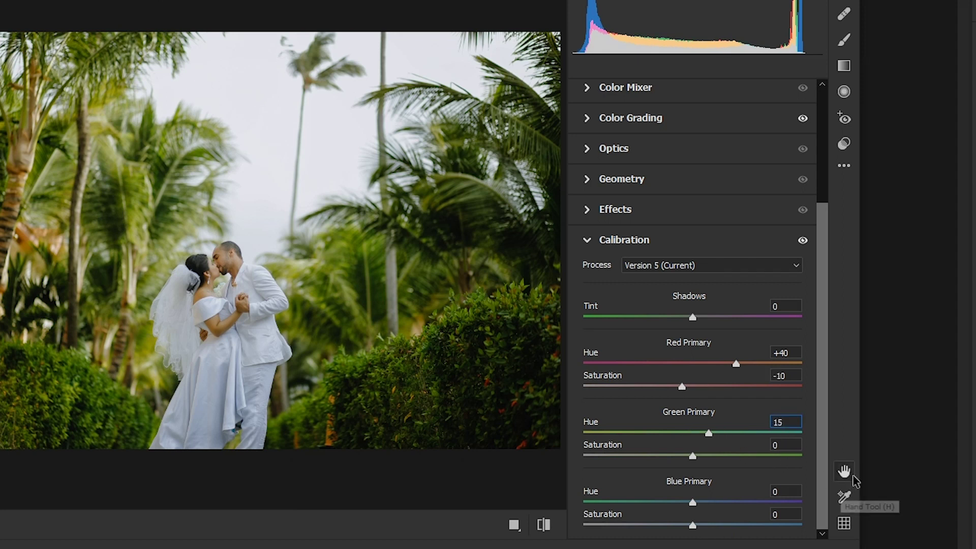
pyautogui.click(794, 443)
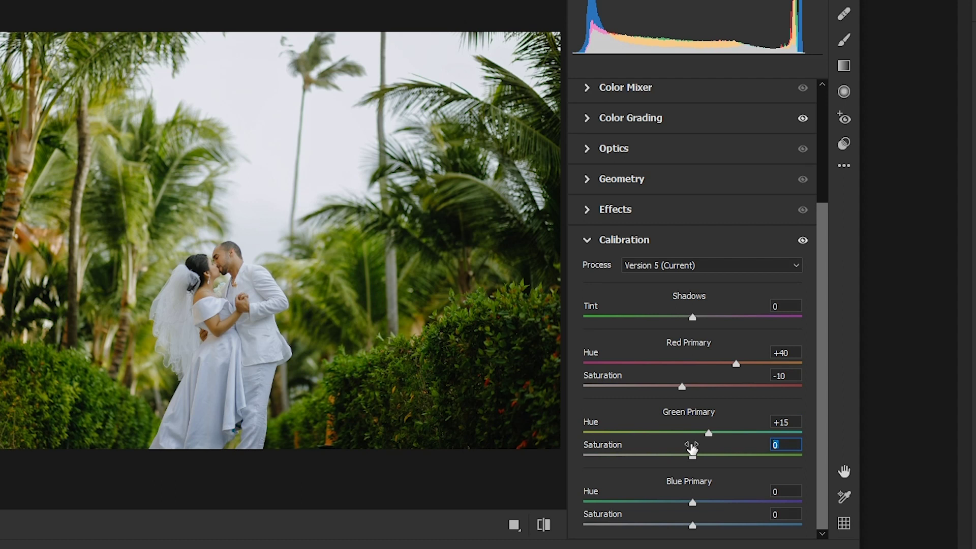
pyautogui.write('-20')
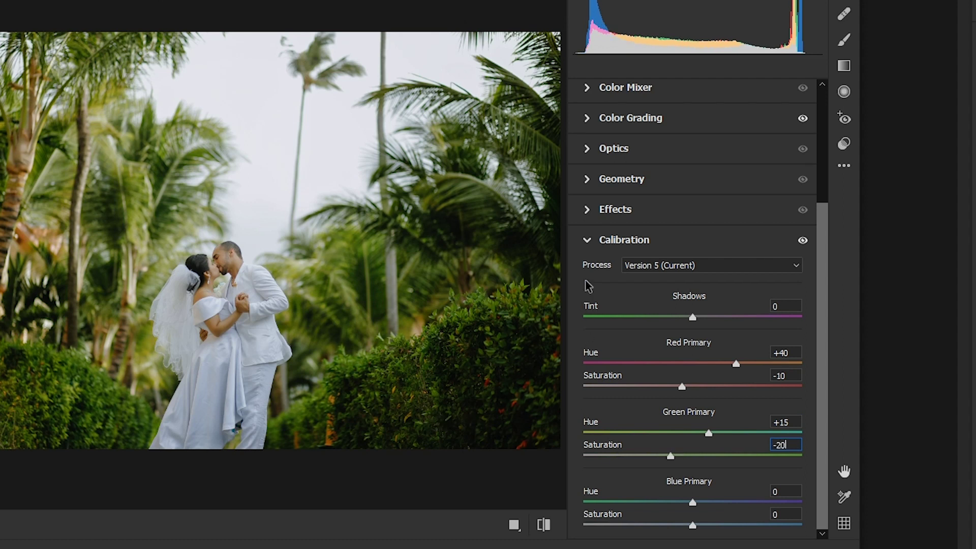
pyautogui.click(596, 242)
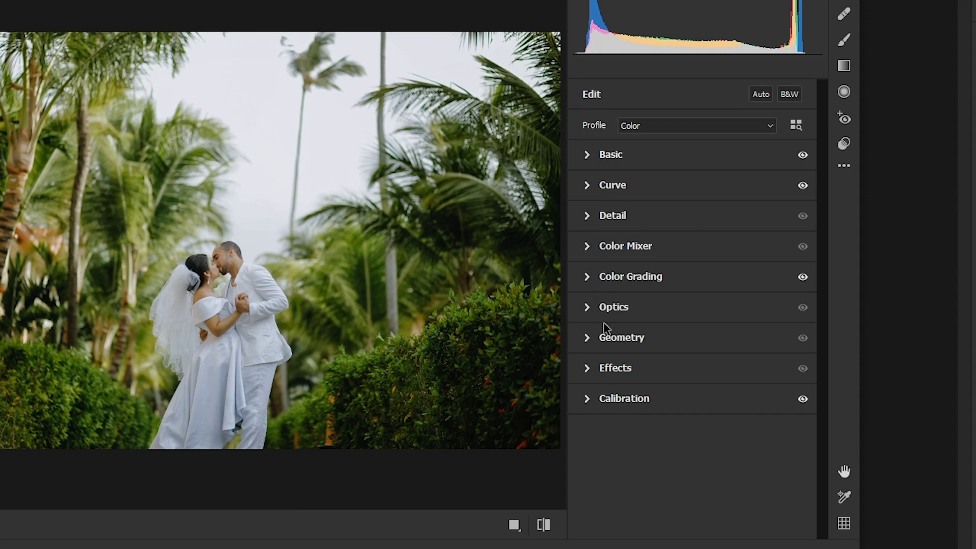
# Grade the shadows to hue 210, saturation 15, with Blending 0 and Balance +100
pyautogui.click(589, 278)
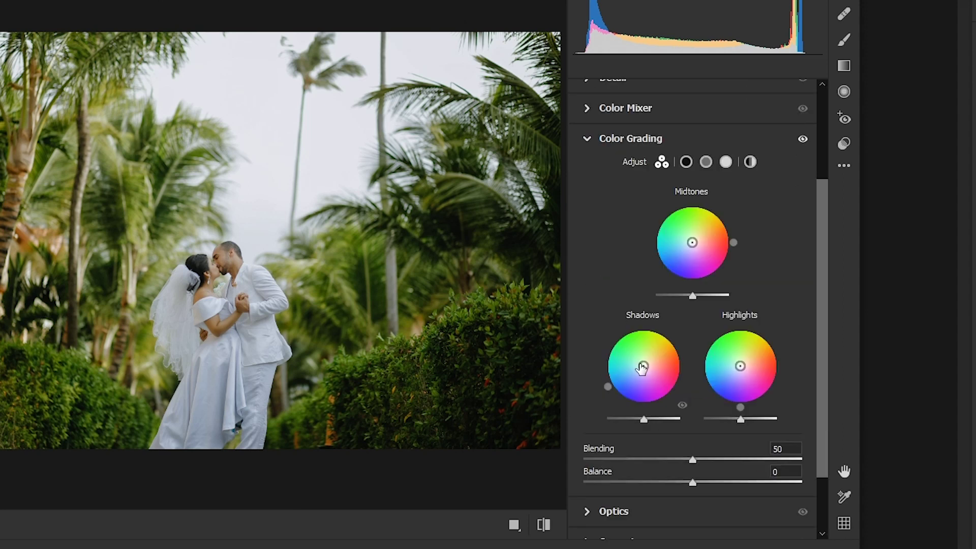
pyautogui.moveTo(643, 366); pyautogui.dragTo(609, 391)
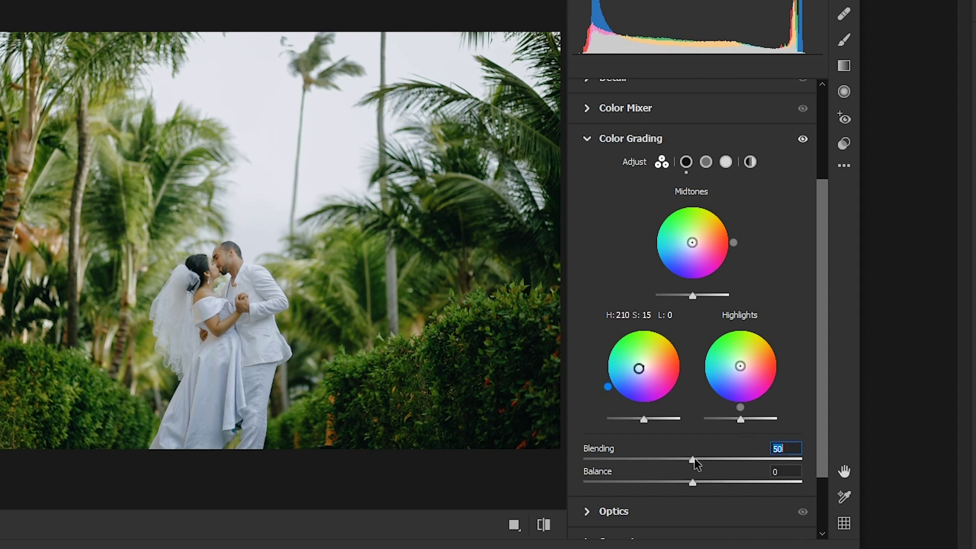
pyautogui.moveTo(692, 460); pyautogui.dragTo(573, 464)
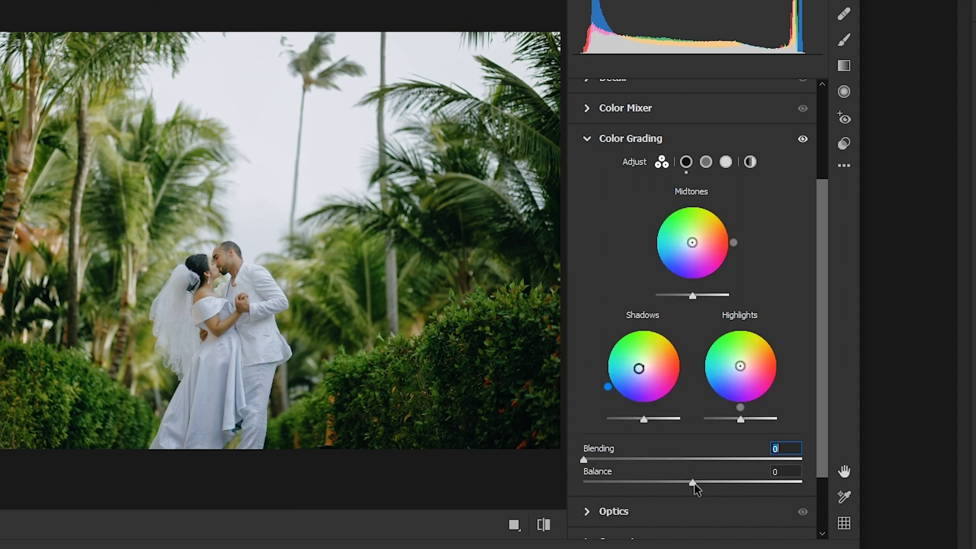
pyautogui.moveTo(692, 482)
pyautogui.mouseDown()
pyautogui.moveTo(869, 492)
pyautogui.moveTo(568, 488)
pyautogui.moveTo(947, 505)
pyautogui.mouseUp()
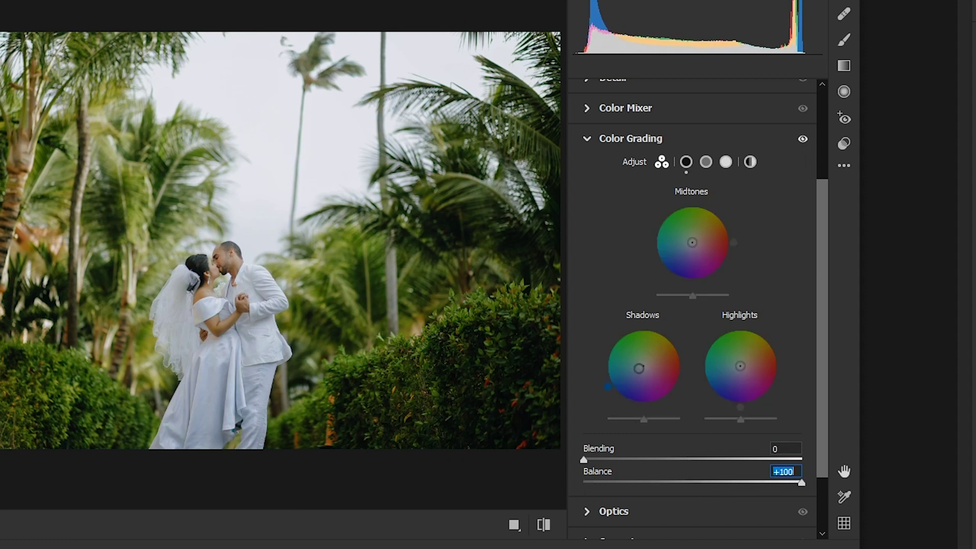
pyautogui.click(588, 147)
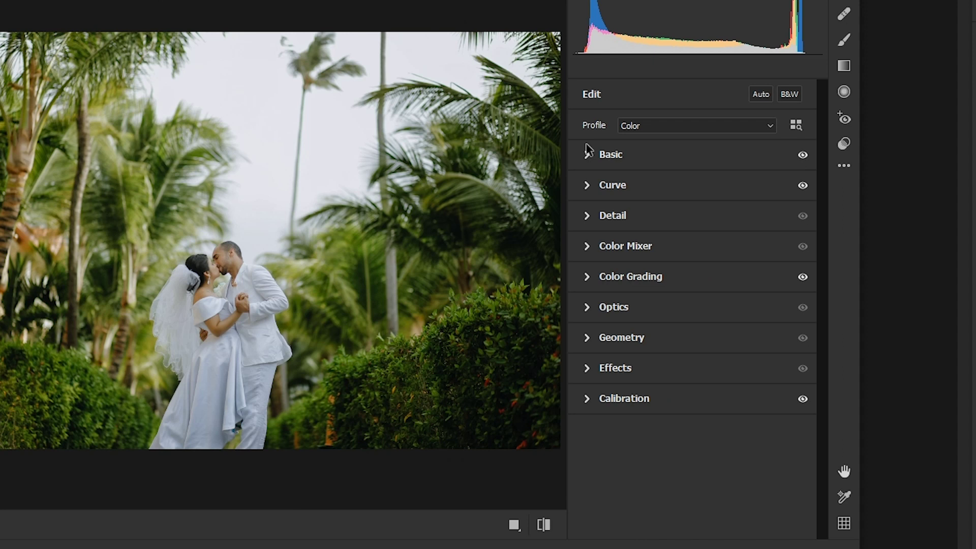
# Set Color Mixer hue for Reds to +20 and Oranges to -10
pyautogui.click(587, 247)
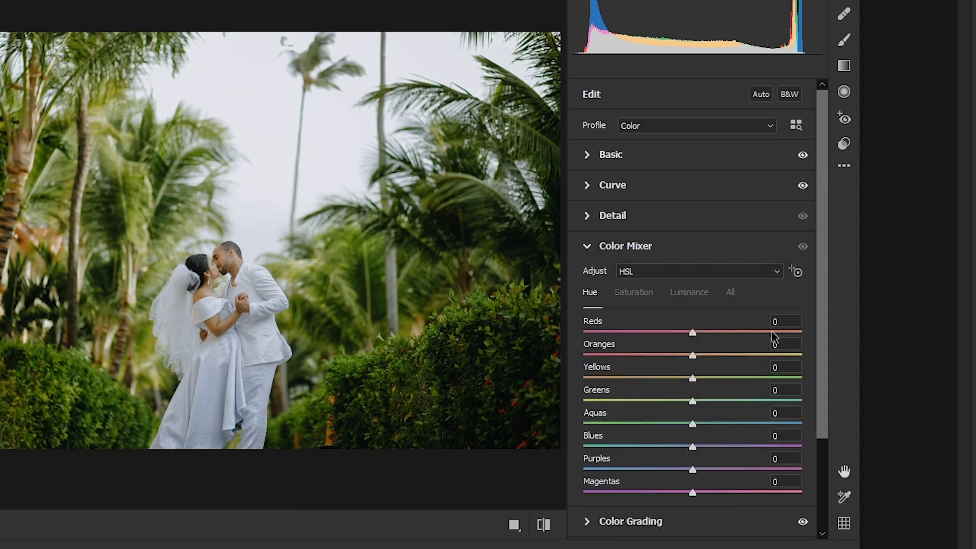
pyautogui.click(785, 321)
pyautogui.write('0')
pyautogui.click(787, 344)
pyautogui.write('10')
pyautogui.press('Return')
# Set Yellows hue to -45 and Greens hue to -25, then show the Saturation values
pyautogui.click(785, 367)
pyautogui.write('45')
pyautogui.press('Return')
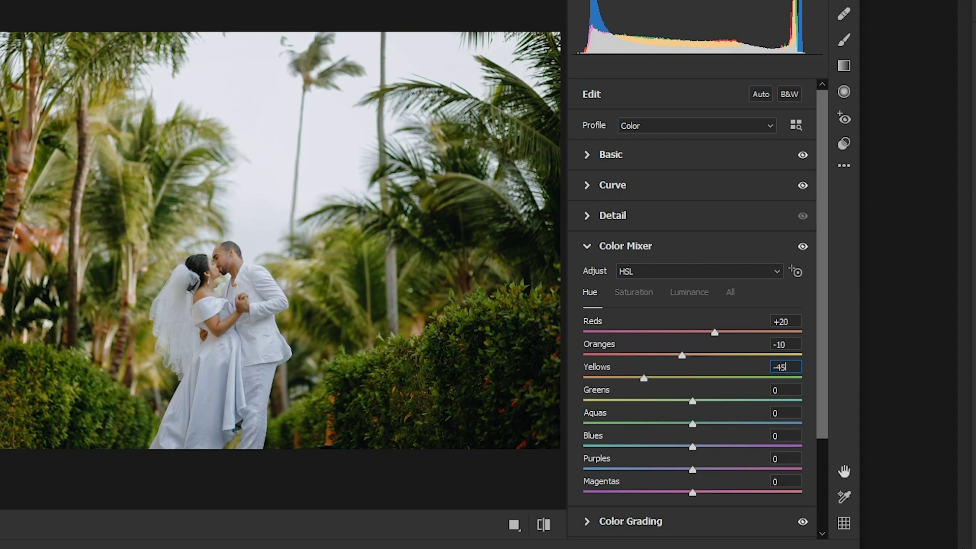
pyautogui.click(787, 390)
pyautogui.write('25')
pyautogui.click(637, 293)
pyautogui.click(777, 321)
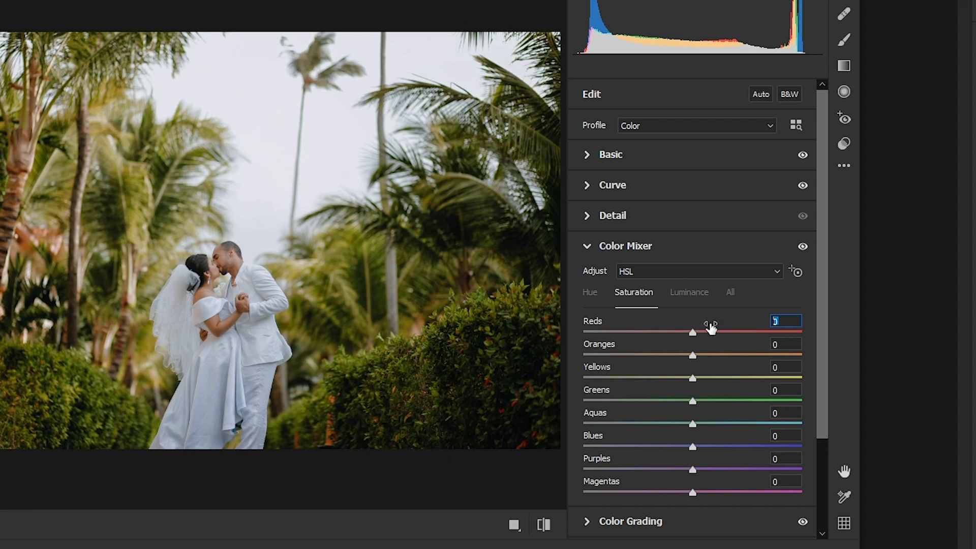
# Set mixer saturation for Reds +25, Oranges +20 and Yellows -10
pyautogui.write('5')
pyautogui.press('Return')
pyautogui.click(785, 344)
pyautogui.write('0')
pyautogui.press('Return')
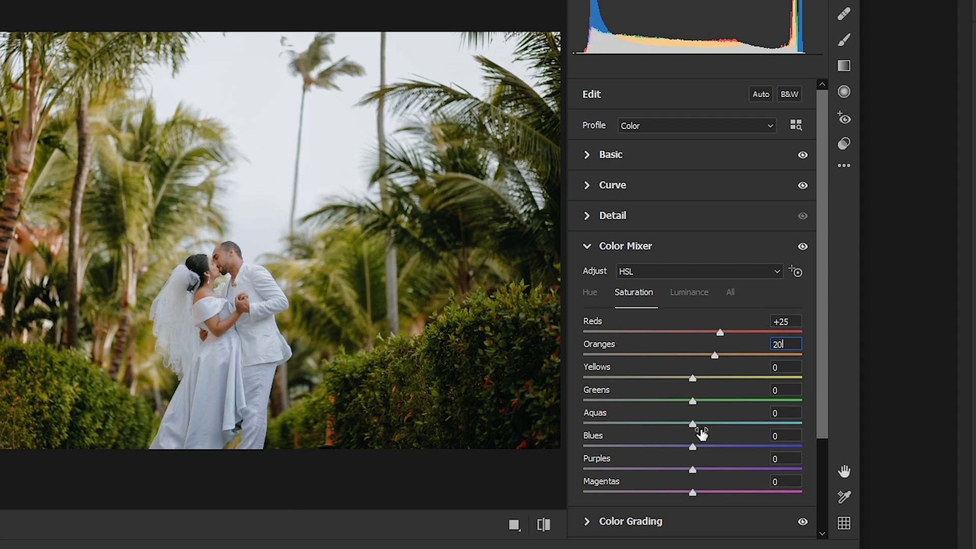
pyautogui.click(785, 367)
pyautogui.write('0')
# Set mixer saturation for Greens -20, Aquas -80 and Blues -55
pyautogui.click(787, 390)
pyautogui.write('-2')
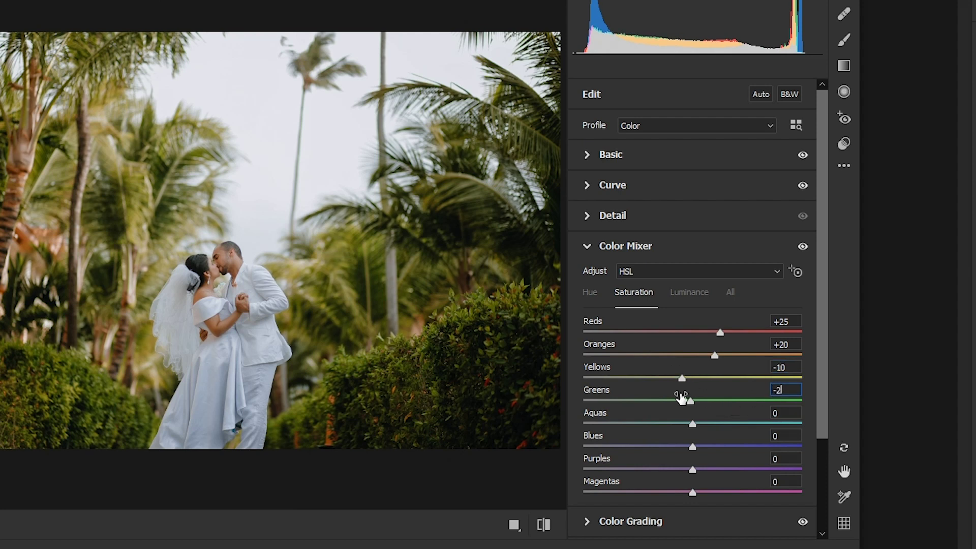
pyautogui.write('0')
pyautogui.click(783, 413)
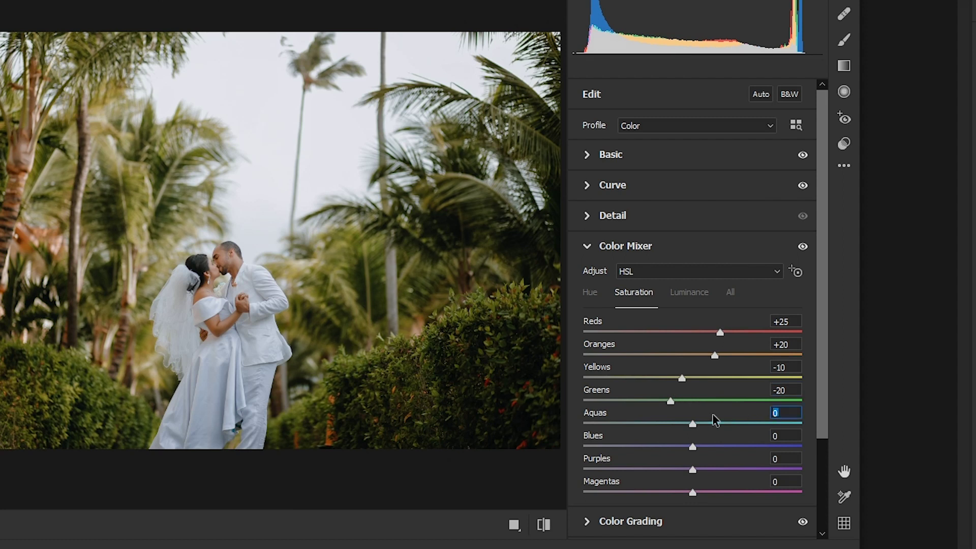
pyautogui.write('-80')
pyautogui.click(787, 436)
pyautogui.write('55')
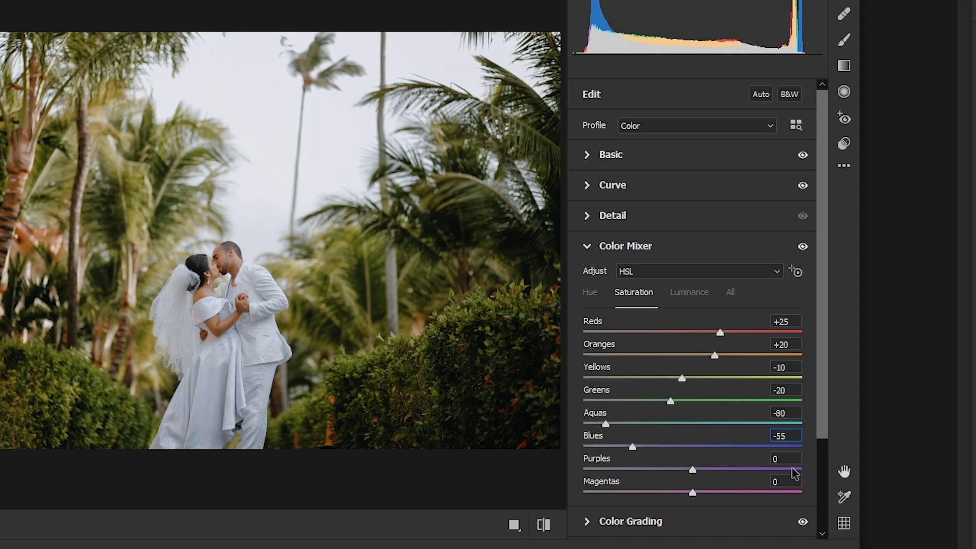
pyautogui.click(787, 458)
# Finish Purples saturation at -40, set Oranges luminance to +8, and collapse Color Mixer
pyautogui.write('4')
pyautogui.click(785, 480)
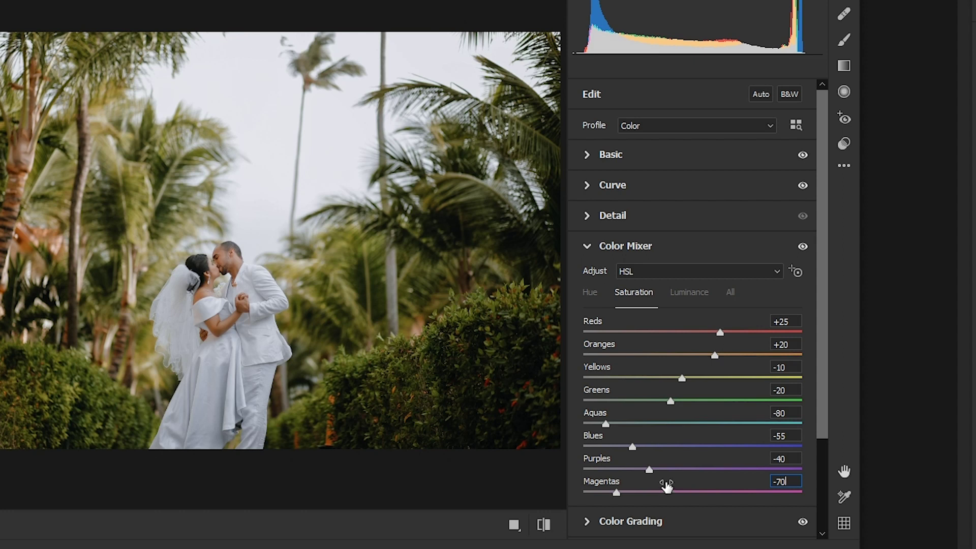
pyautogui.click(705, 294)
pyautogui.moveTo(695, 355); pyautogui.dragTo(706, 374)
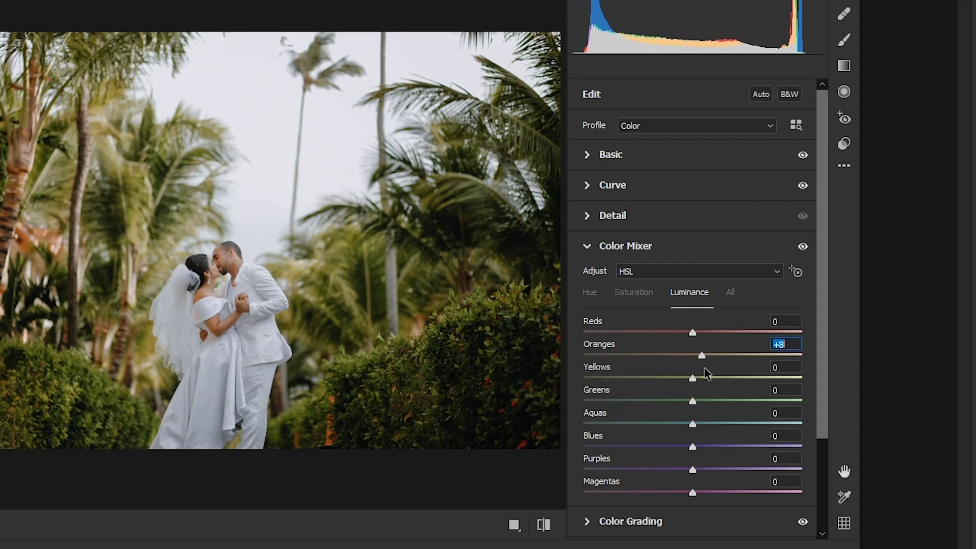
pyautogui.click(592, 255)
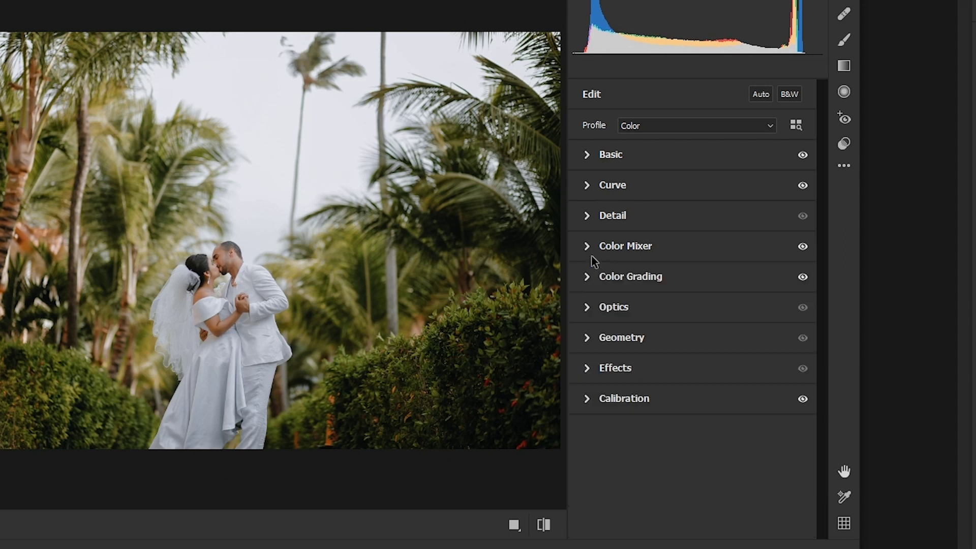
# Save the current Camera Raw settings as the 'Wedding Preset' file and apply the edits
pyautogui.click(598, 158)
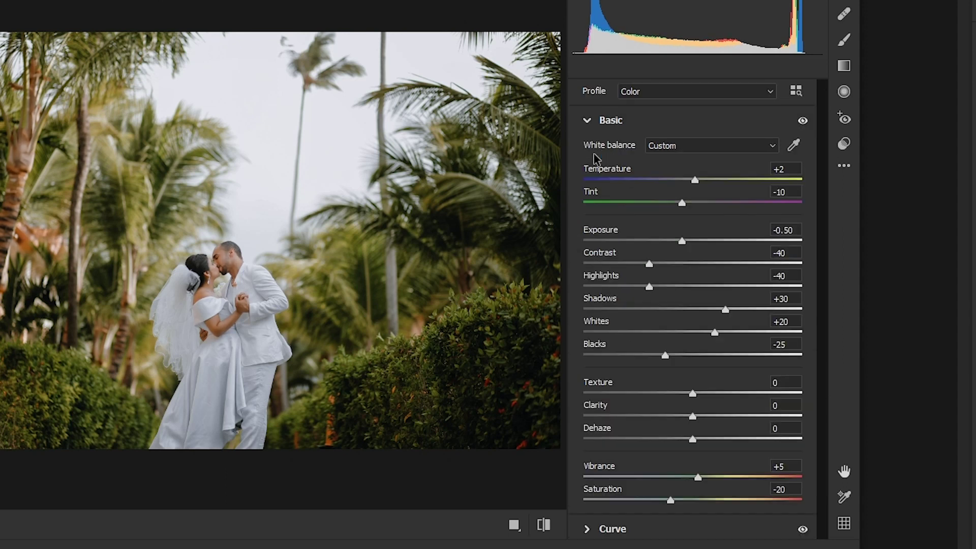
pyautogui.click(595, 127)
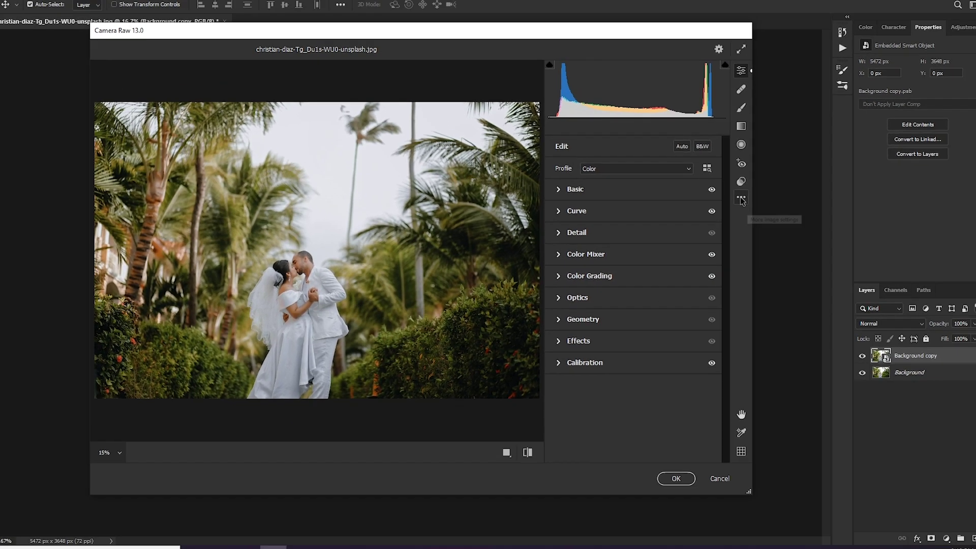
pyautogui.click(725, 202)
pyautogui.click(742, 330)
pyautogui.click(601, 102)
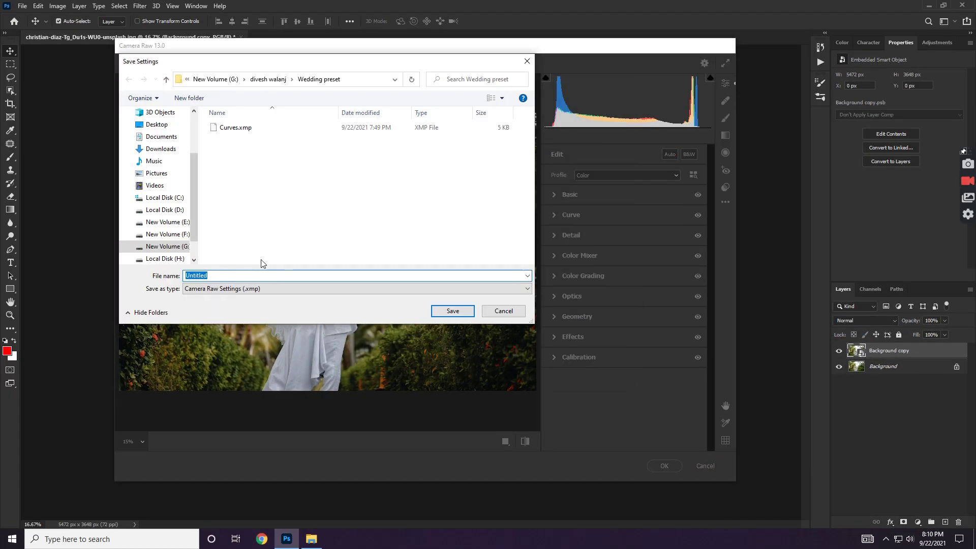
pyautogui.write('Wedding Preset')
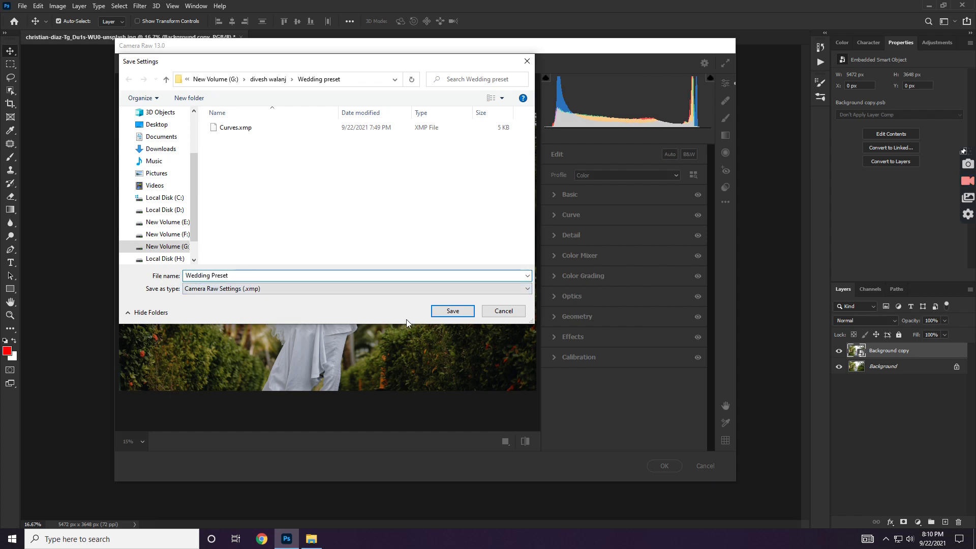
pyautogui.press('Return')
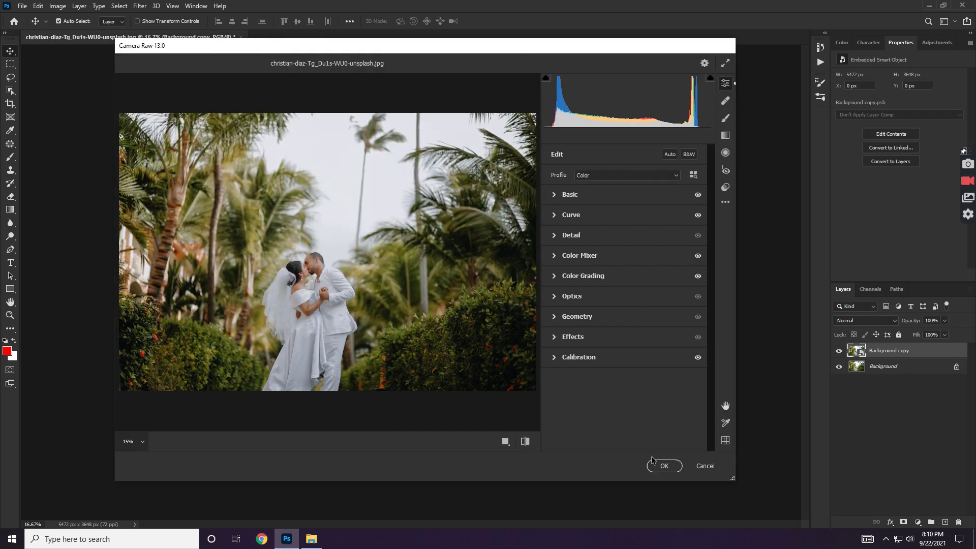
pyautogui.click(660, 465)
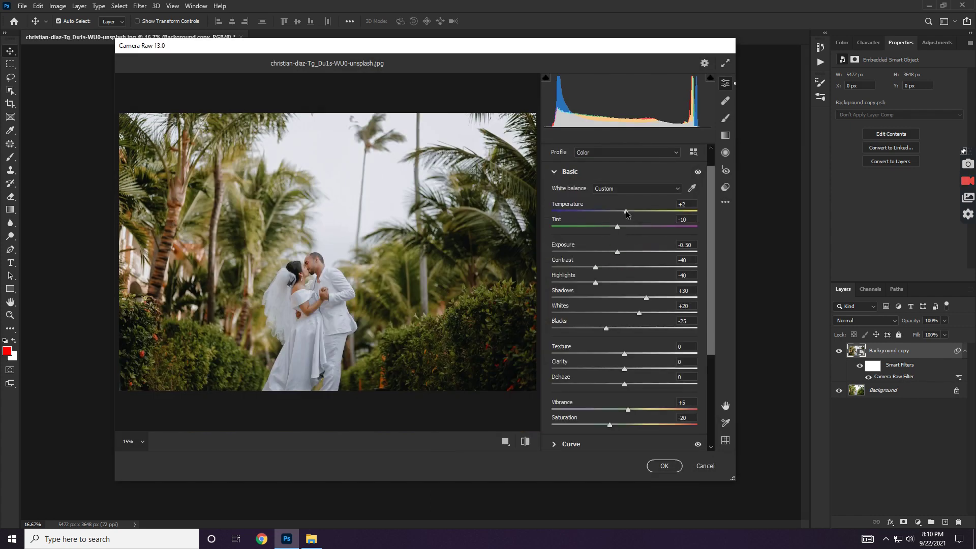
# Cool the temperature to -5, apply it, and open the beach photo as a new document
pyautogui.moveTo(628, 213); pyautogui.dragTo(621, 213)
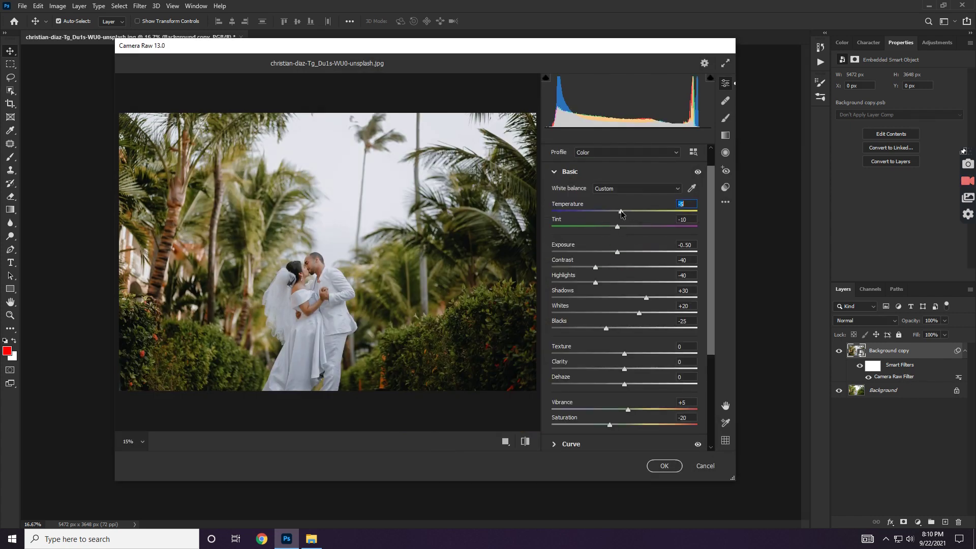
pyautogui.click(660, 465)
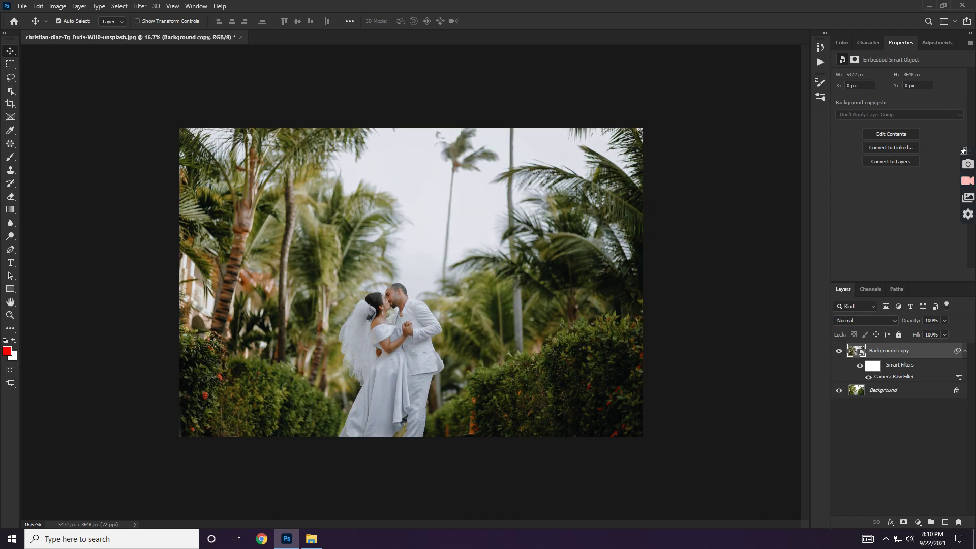
pyautogui.click(311, 539)
pyautogui.moveTo(170, 130); pyautogui.dragTo(345, 34)
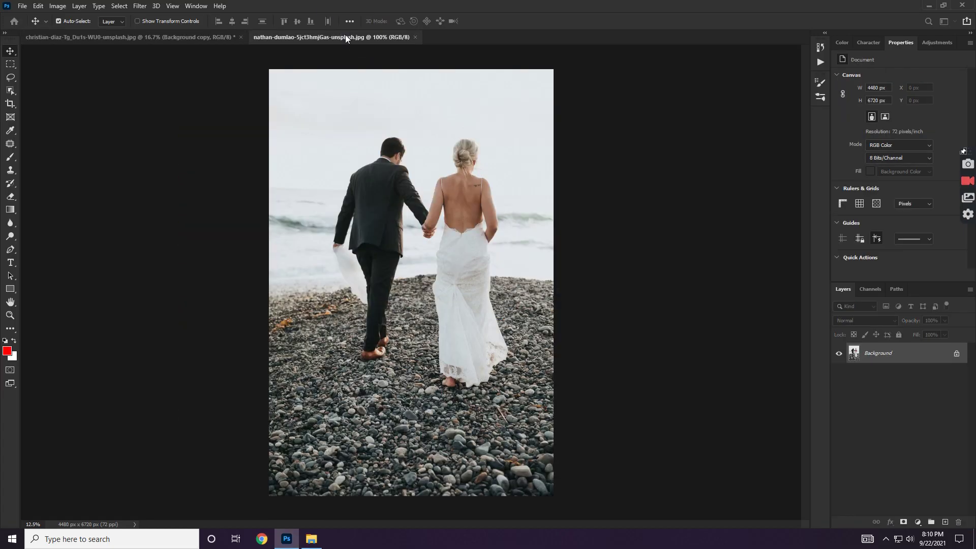
# Duplicate the beach photo's Background layer as a smart object and open Camera Raw Filter
pyautogui.moveTo(884, 352); pyautogui.dragTo(944, 522)
pyautogui.rightClick(922, 353)
pyautogui.click(826, 236)
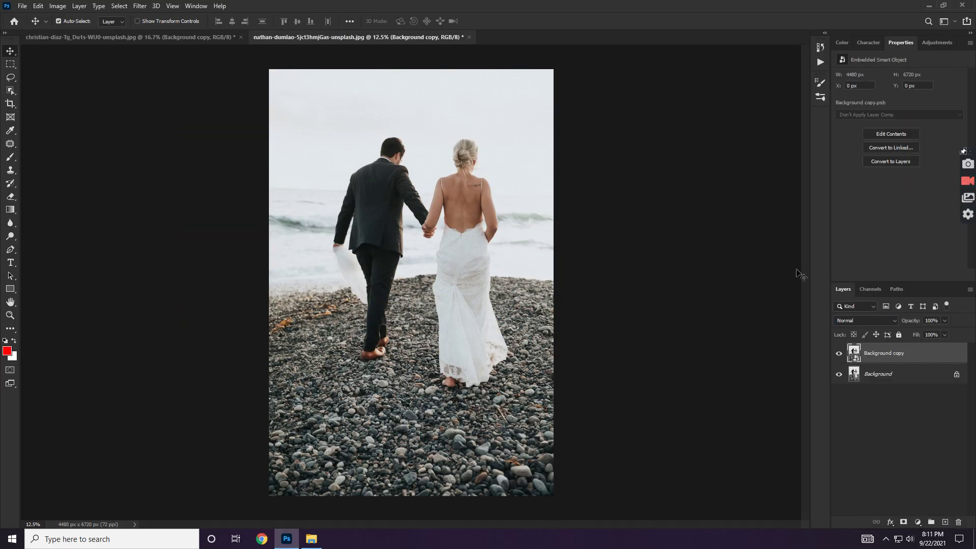
pyautogui.click(139, 5)
pyautogui.click(156, 67)
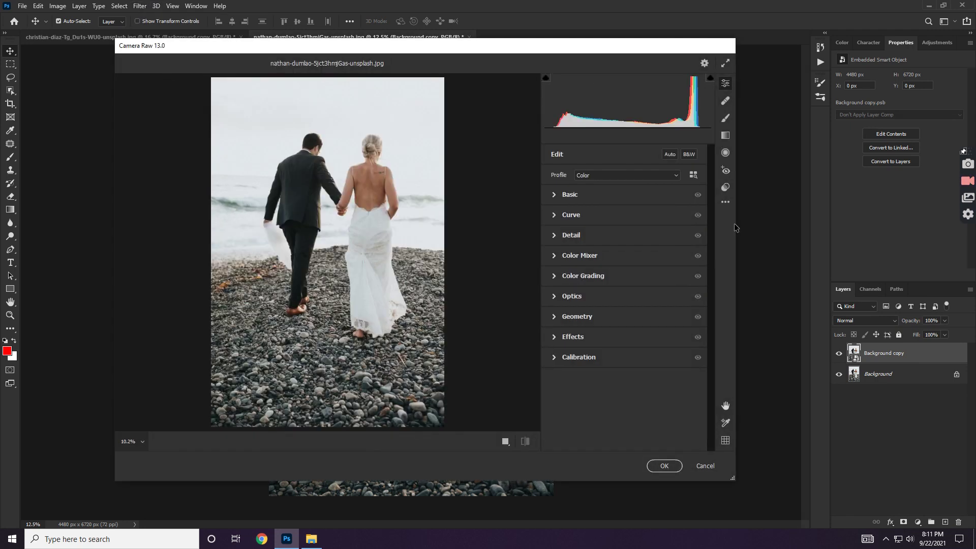
# Load Wedding Preset.xmp, set Whites -50 and Exposure -0.65, and apply the filter
pyautogui.click(725, 202)
pyautogui.click(749, 319)
pyautogui.click(249, 138)
pyautogui.click(452, 313)
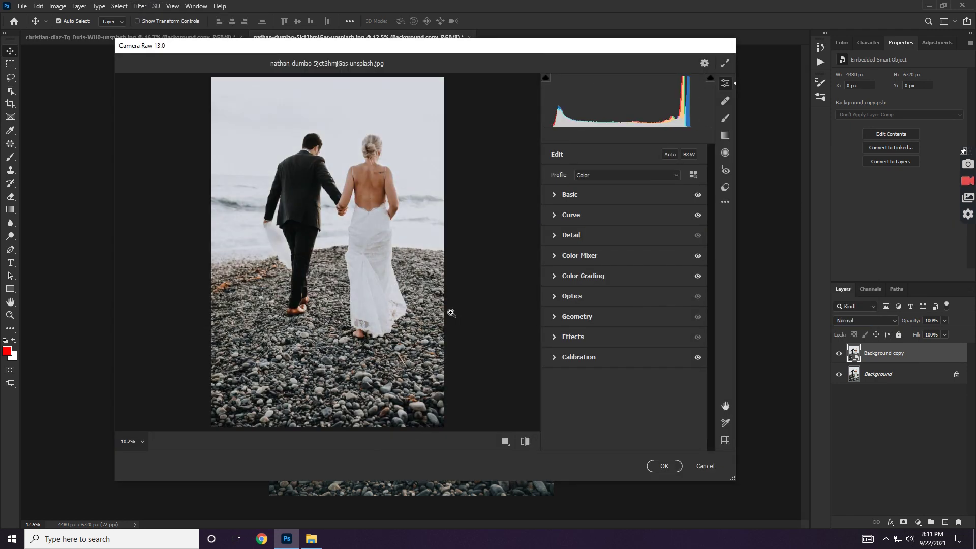
pyautogui.click(555, 194)
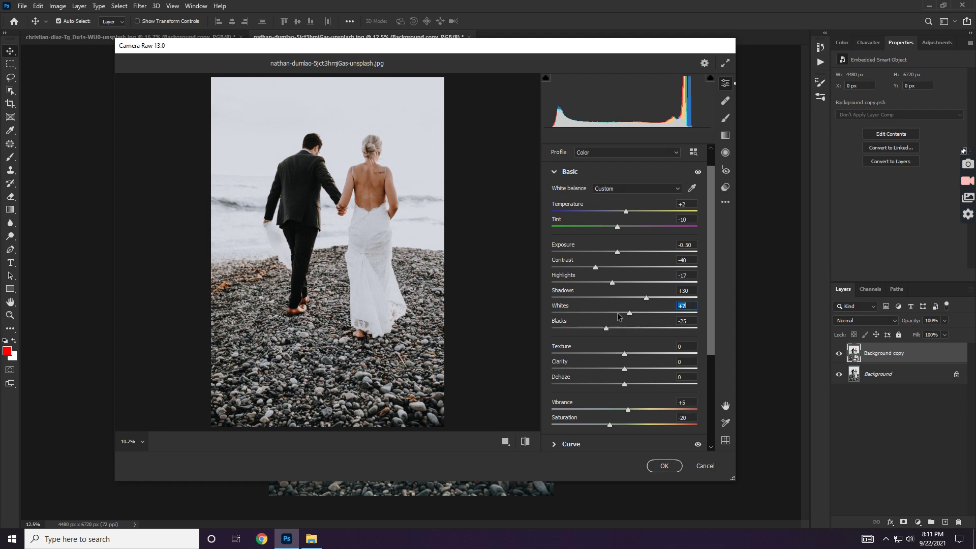
pyautogui.moveTo(624, 312); pyautogui.dragTo(588, 315)
pyautogui.moveTo(618, 254); pyautogui.dragTo(618, 255)
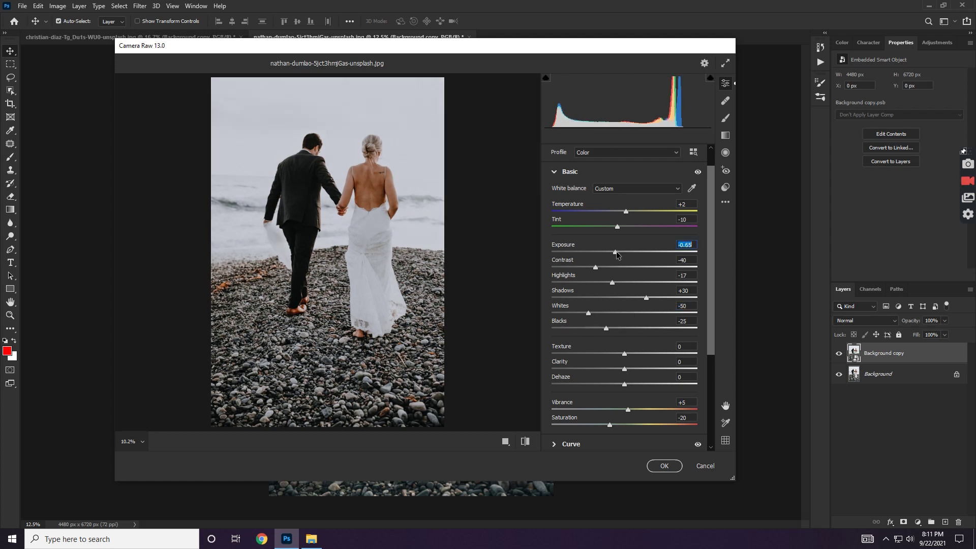
pyautogui.click(665, 466)
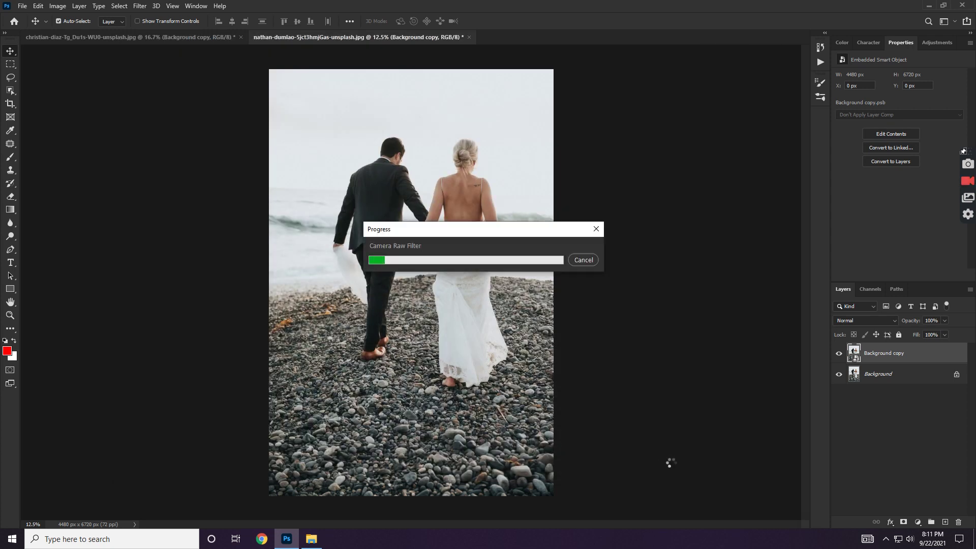
# Open the stacked-logs photo, duplicate it as a smart object, and open Camera Raw Filter
pyautogui.click(311, 539)
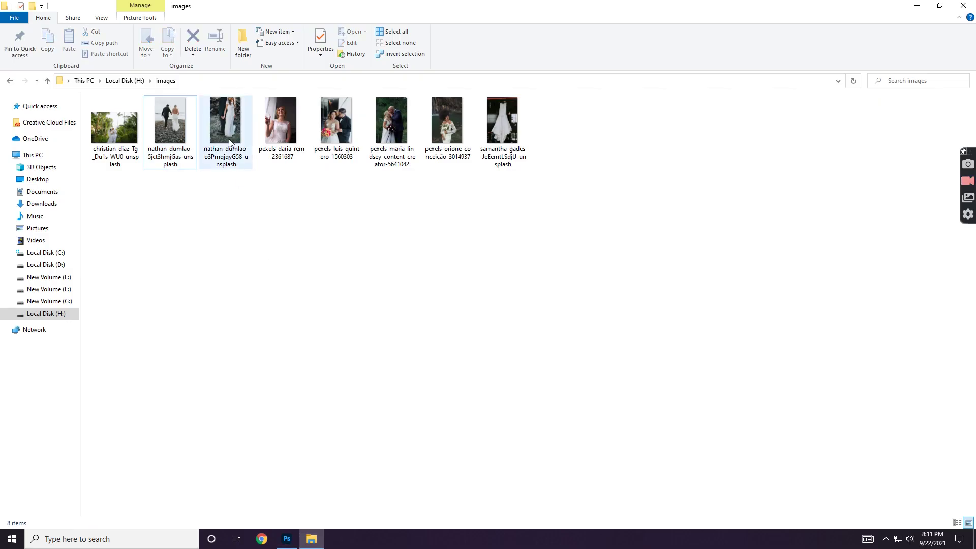
pyautogui.moveTo(226, 117); pyautogui.dragTo(524, 38)
pyautogui.hotkey('ctrl', 'j')
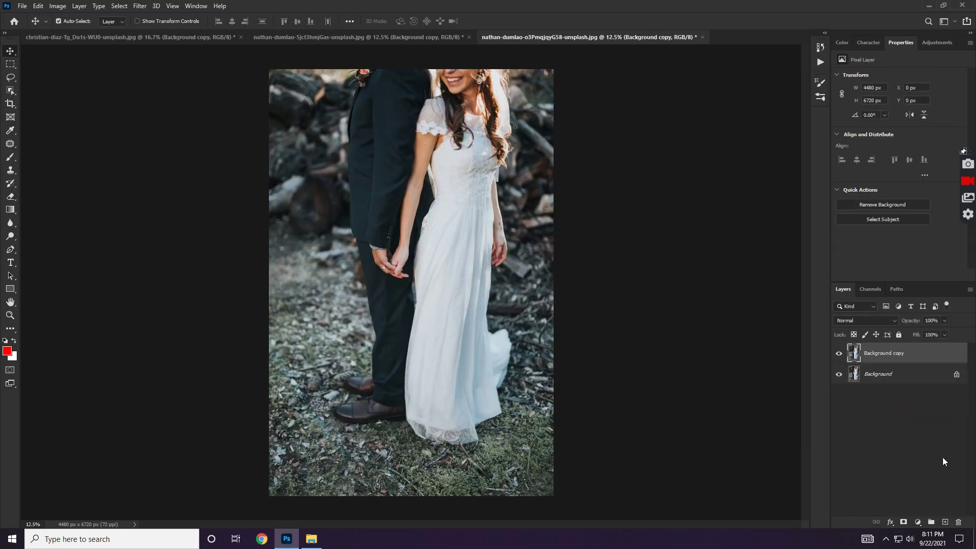
pyautogui.rightClick(915, 352)
pyautogui.click(811, 241)
pyautogui.click(140, 5)
pyautogui.click(156, 67)
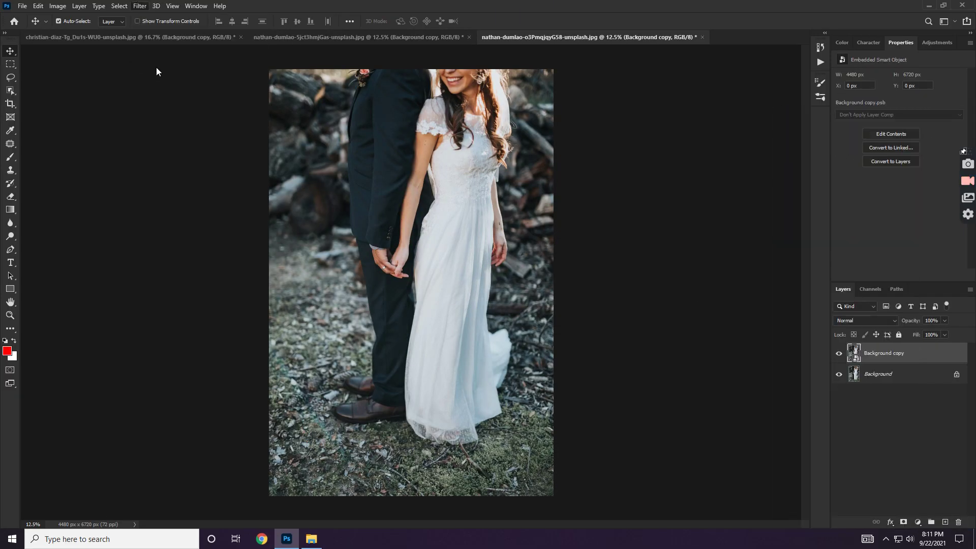
# Load Wedding Preset.xmp, lower Exposure to -0.70 and Whites to -10, and apply
pyautogui.click(725, 202)
pyautogui.click(752, 219)
pyautogui.click(244, 63)
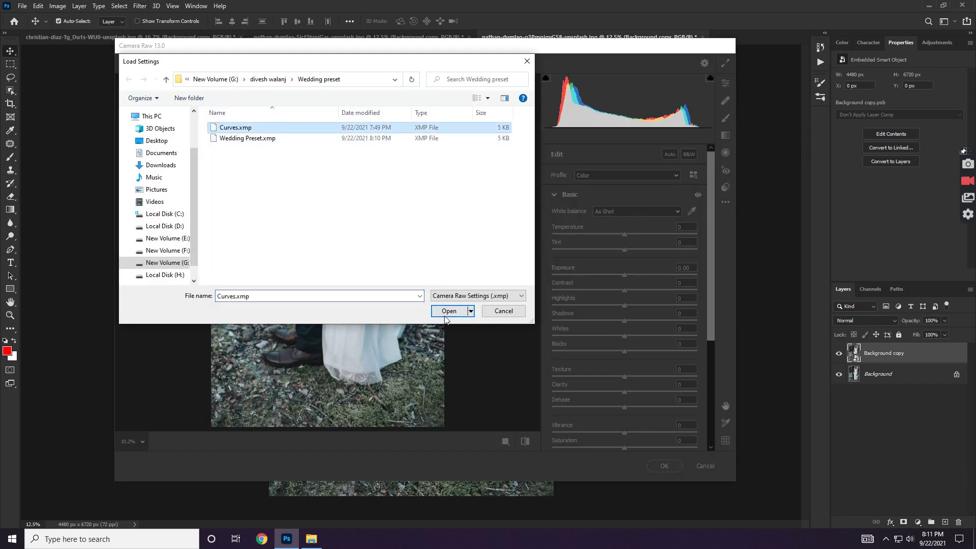
pyautogui.click(452, 312)
pyautogui.click(725, 202)
pyautogui.click(750, 318)
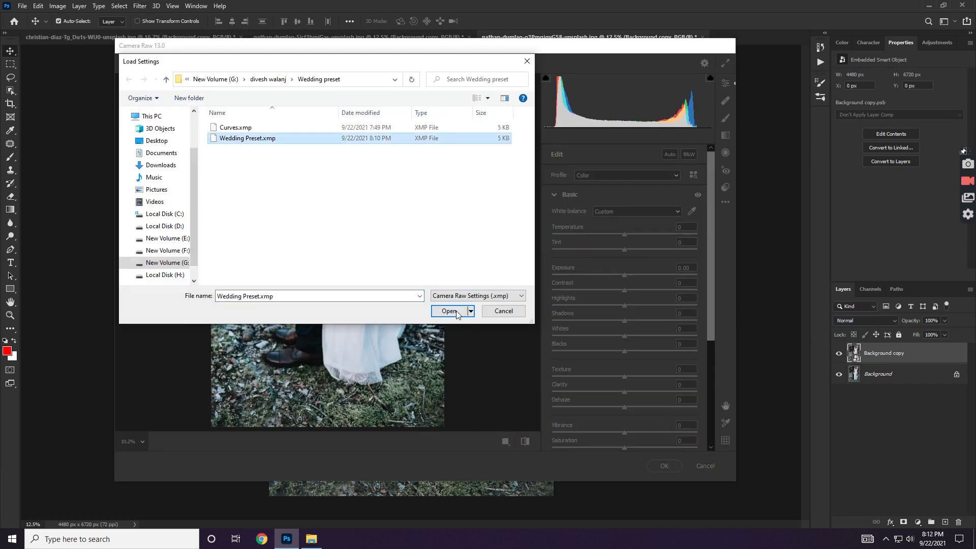
pyautogui.click(447, 311)
pyautogui.moveTo(616, 275); pyautogui.dragTo(613, 275)
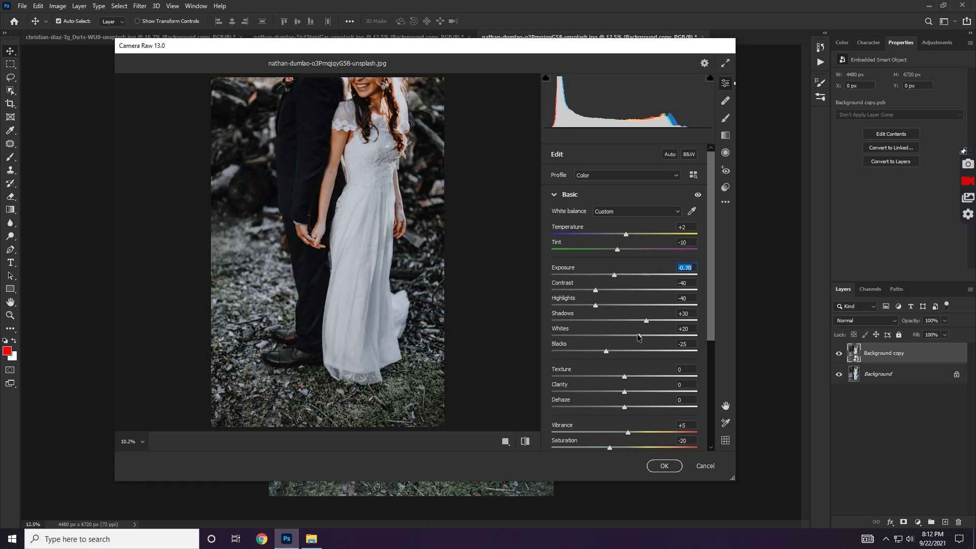
pyautogui.moveTo(639, 336)
pyautogui.mouseDown()
pyautogui.moveTo(620, 336)
pyautogui.moveTo(625, 312)
pyautogui.mouseUp()
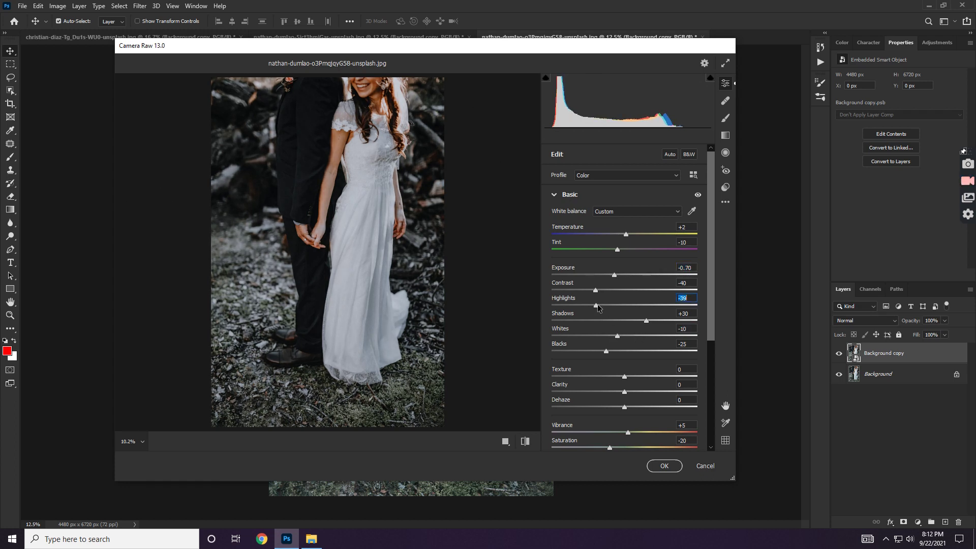
pyautogui.click(677, 463)
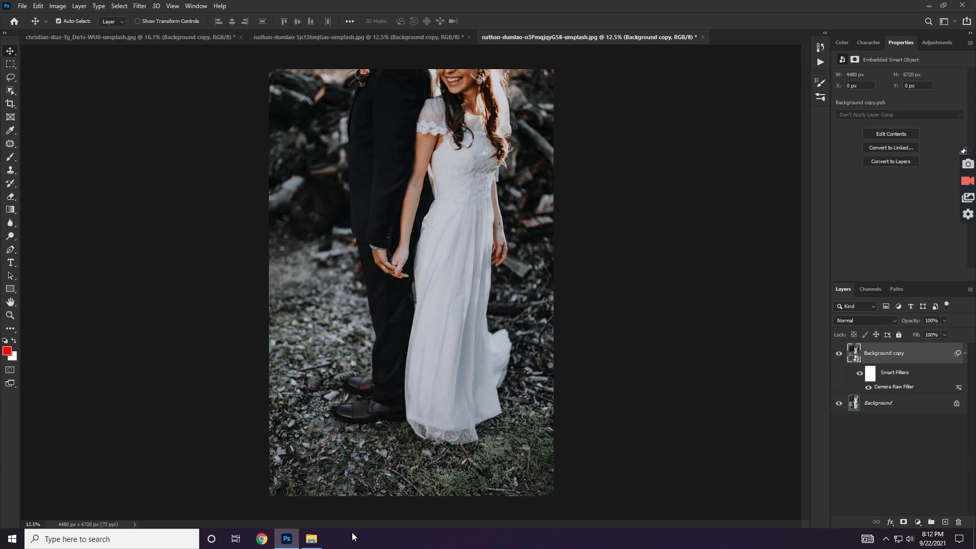
pyautogui.click(311, 538)
# Open the pexels-daria-rem photo, duplicate it as a smart object, and open Camera Raw Filter
pyautogui.moveTo(279, 122); pyautogui.dragTo(733, 34)
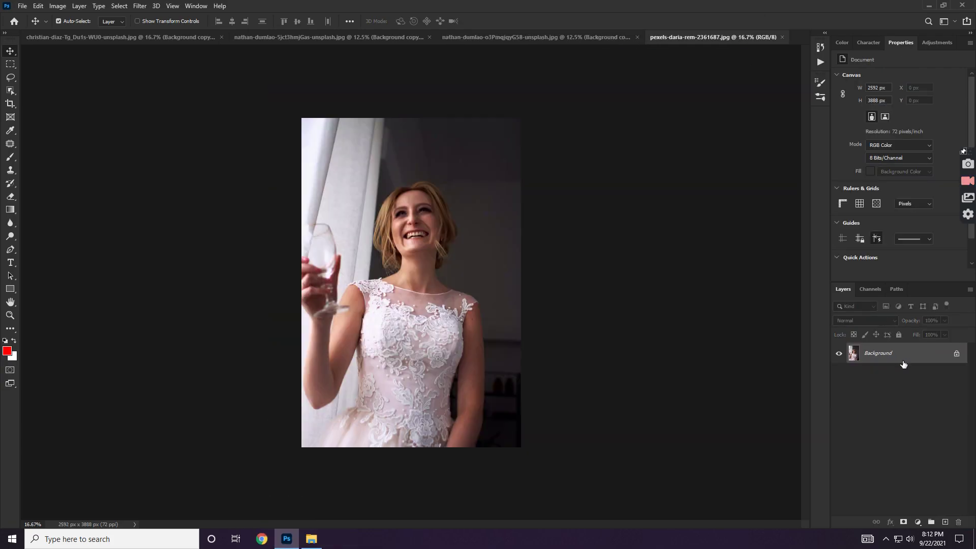
pyautogui.moveTo(903, 364); pyautogui.dragTo(944, 522)
pyautogui.rightClick(894, 352)
pyautogui.click(844, 237)
pyautogui.click(140, 6)
pyautogui.click(159, 66)
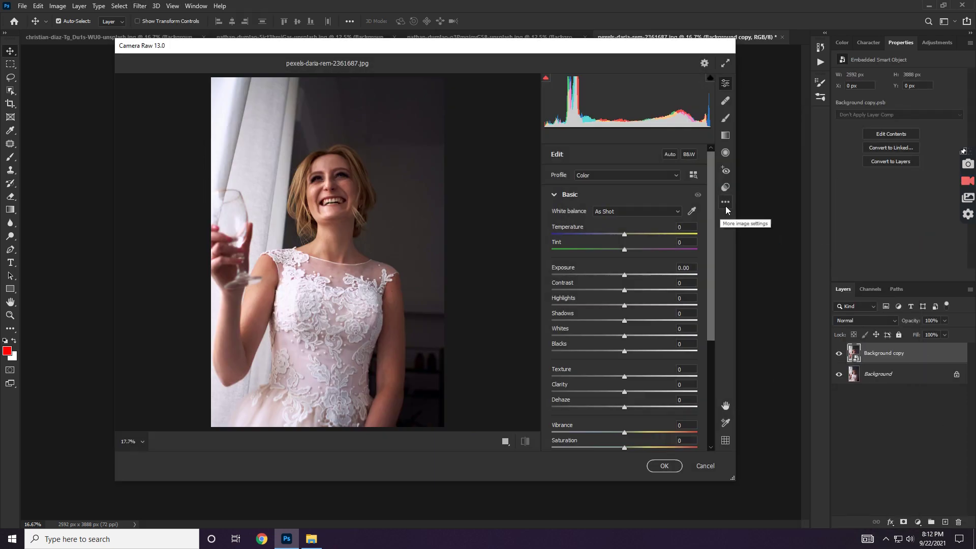
# Load the Wedding Preset.xmp settings into Camera Raw
pyautogui.click(725, 202)
pyautogui.click(793, 320)
pyautogui.click(264, 133)
pyautogui.click(449, 311)
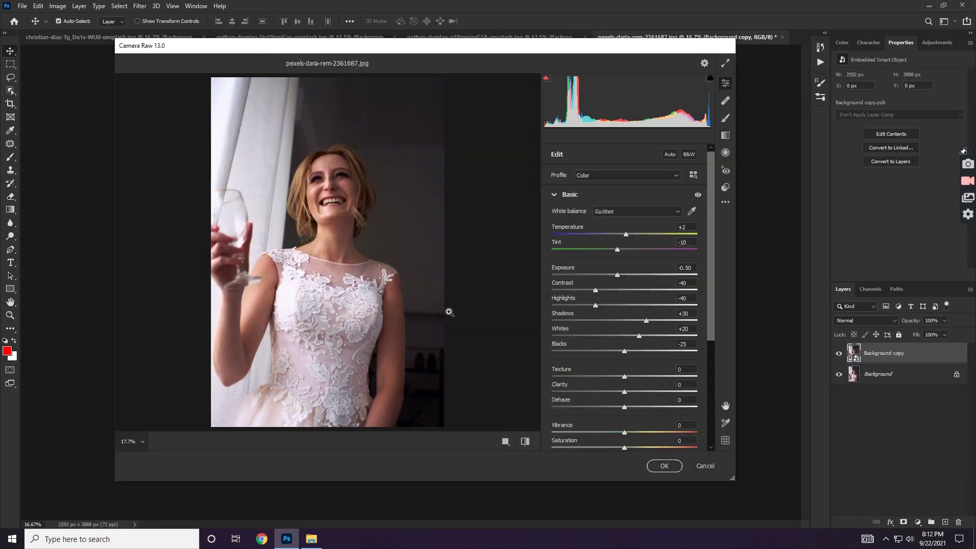
# Set Temperature -5, Tint -20, Exposure -0.45, Highlights -45, Whites -20, then apply
pyautogui.click(616, 250)
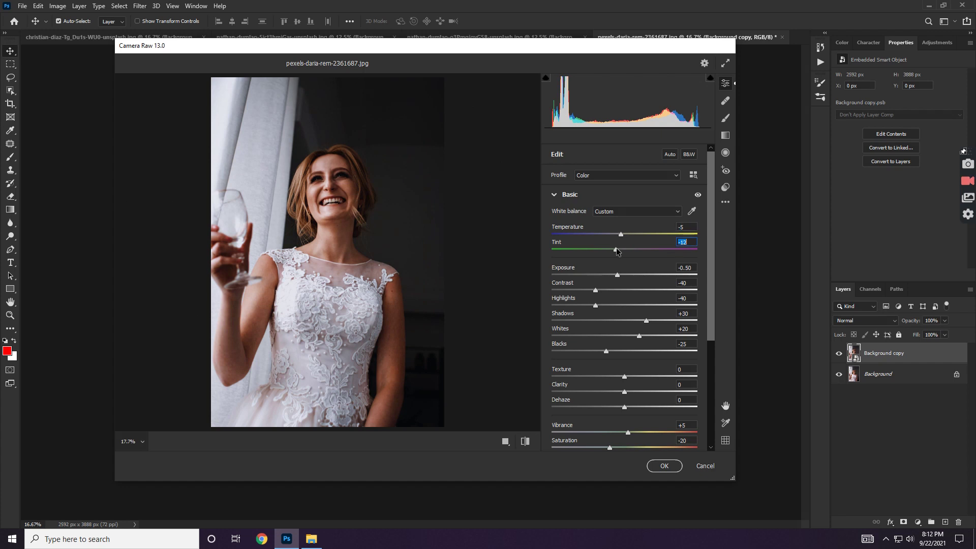
pyautogui.click(620, 275)
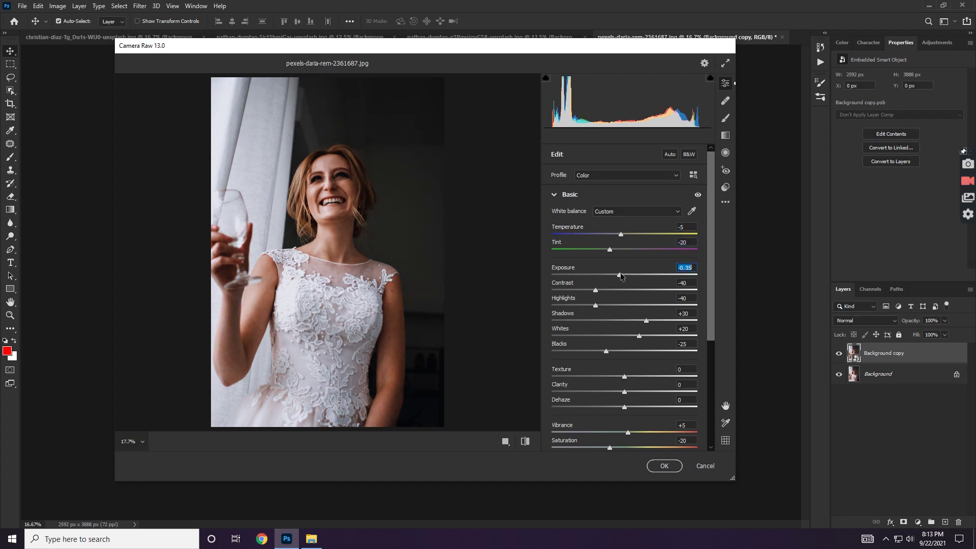
pyautogui.moveTo(596, 305); pyautogui.dragTo(590, 305)
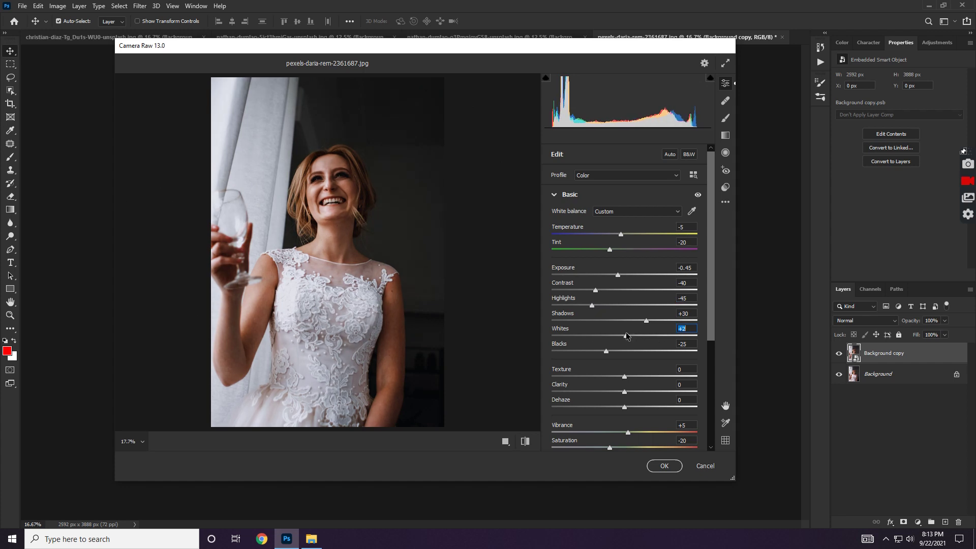
pyautogui.moveTo(625, 335); pyautogui.dragTo(610, 336)
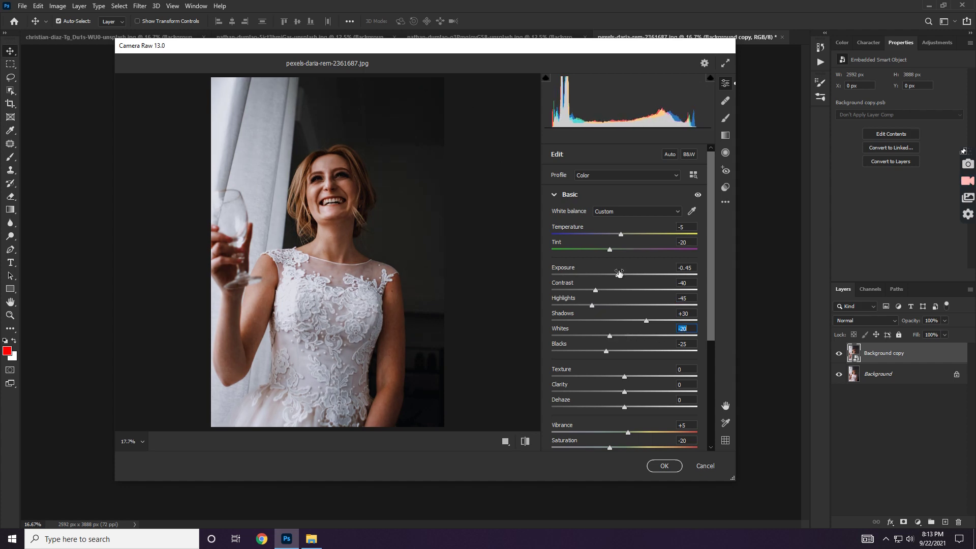
pyautogui.click(667, 466)
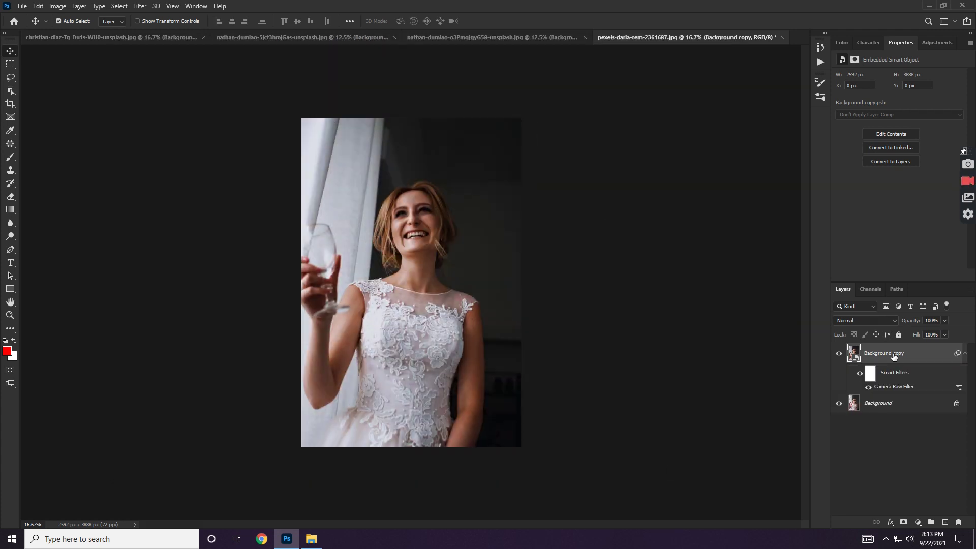
# Open the pexels-luis-quintero photo, duplicate it as a smart object, and open Camera Raw Filter
pyautogui.click(311, 538)
pyautogui.moveTo(336, 122); pyautogui.dragTo(722, 31)
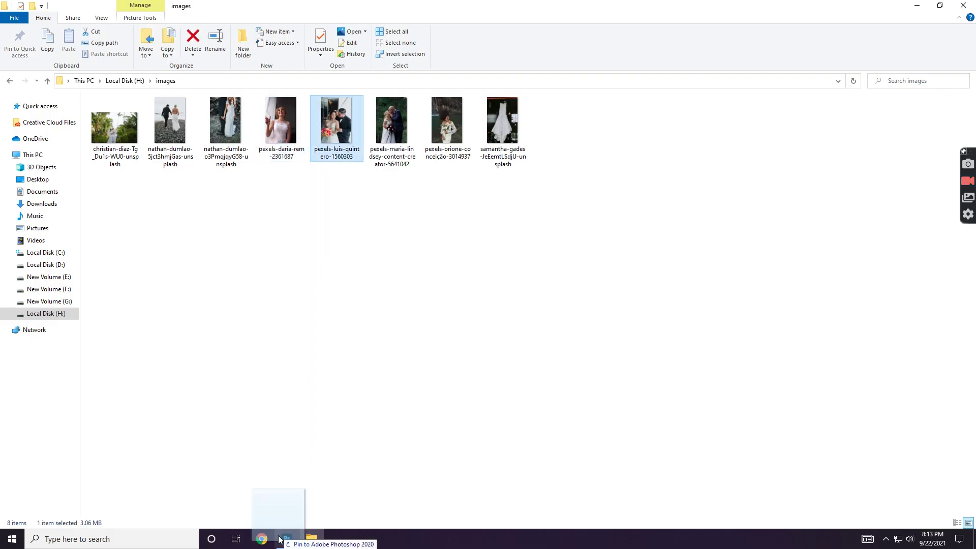
pyautogui.moveTo(884, 352); pyautogui.dragTo(945, 522)
pyautogui.rightClick(923, 353)
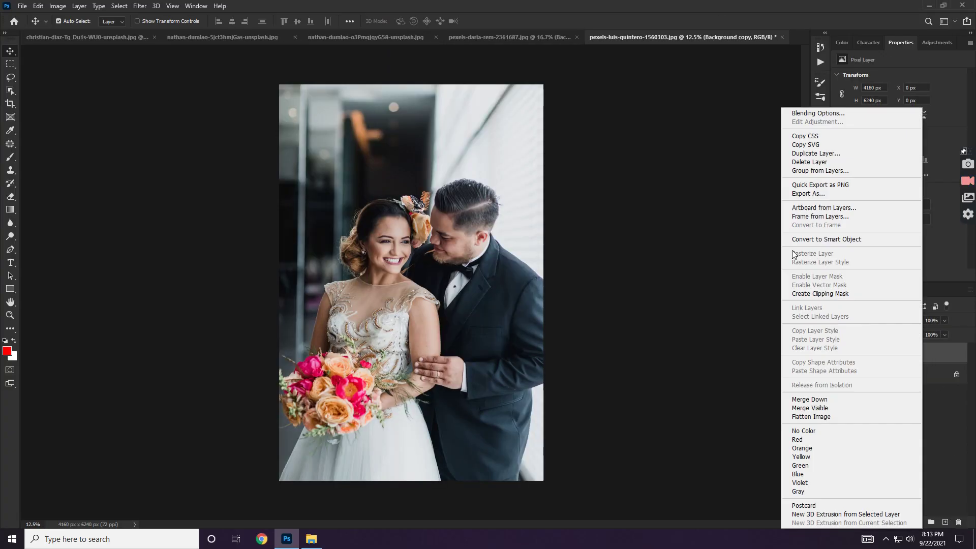
pyautogui.click(838, 242)
pyautogui.click(142, 4)
pyautogui.click(158, 73)
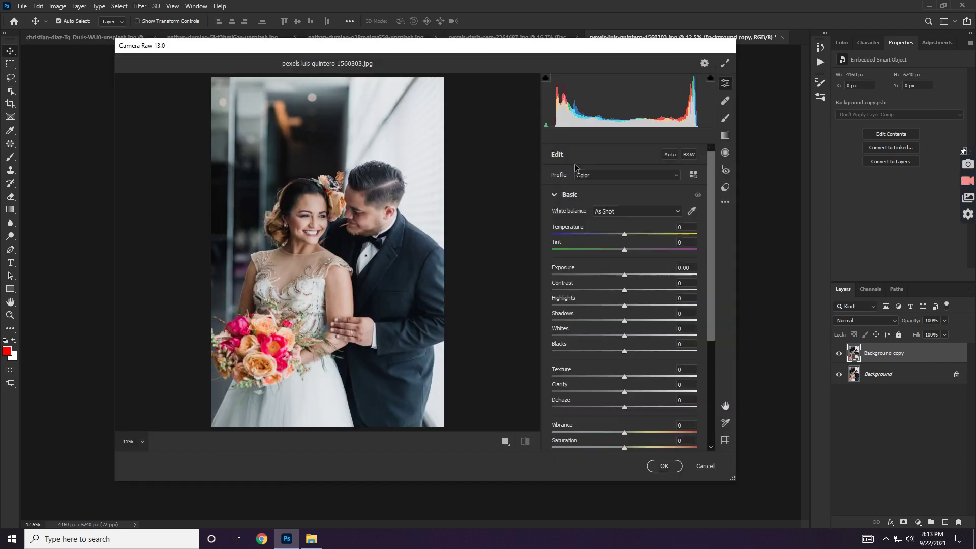
# Load Wedding Preset.xmp, set Highlights -30, Whites -50 and Tint -20, and apply
pyautogui.click(725, 202)
pyautogui.click(751, 319)
pyautogui.doubleClick(269, 139)
pyautogui.moveTo(595, 304); pyautogui.dragTo(602, 304)
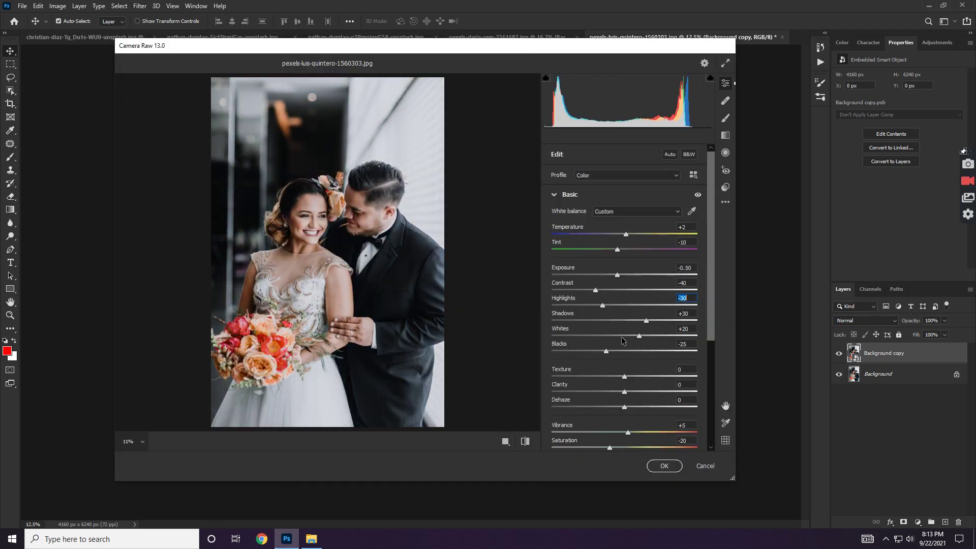
pyautogui.moveTo(639, 336); pyautogui.dragTo(588, 335)
pyautogui.click(617, 275)
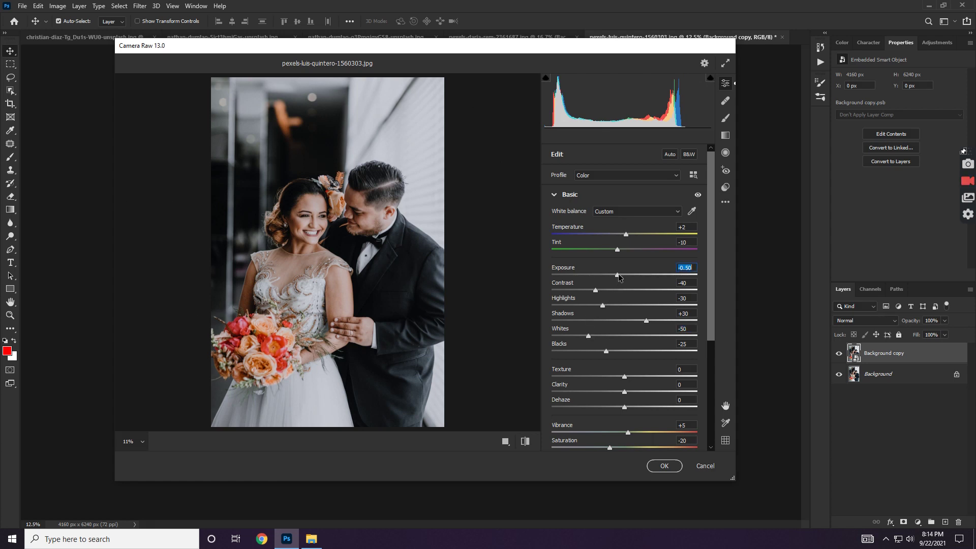
pyautogui.moveTo(617, 250); pyautogui.dragTo(613, 253)
pyautogui.click(664, 465)
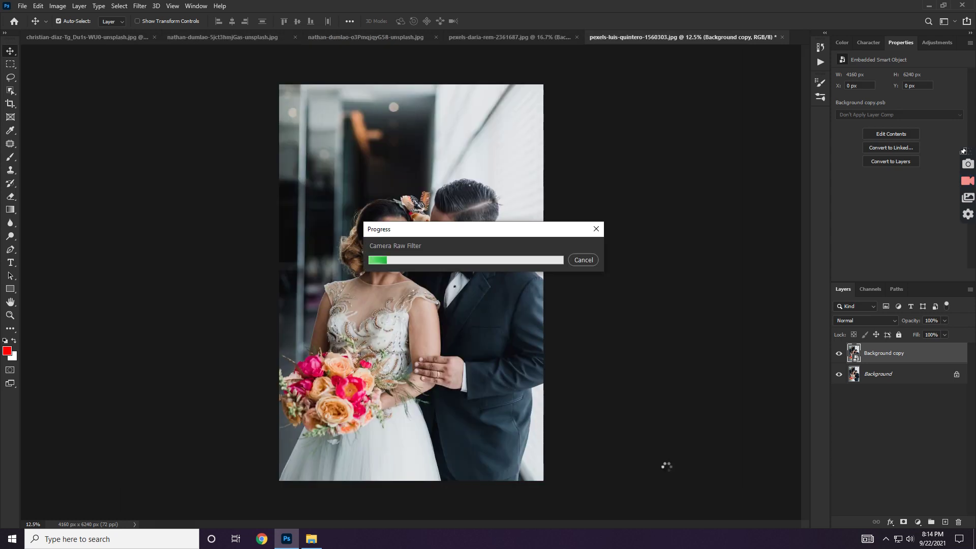
# Duplicate the kissing-couple photo's Background as a smart object and open Camera Raw Filter
pyautogui.click(287, 539)
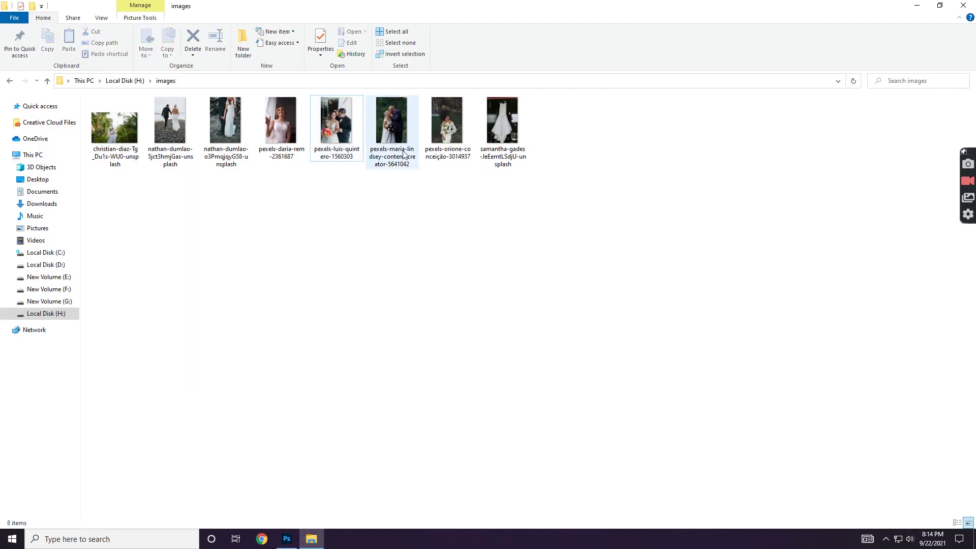
pyautogui.click(287, 539)
pyautogui.hotkey('ctrl', 'j')
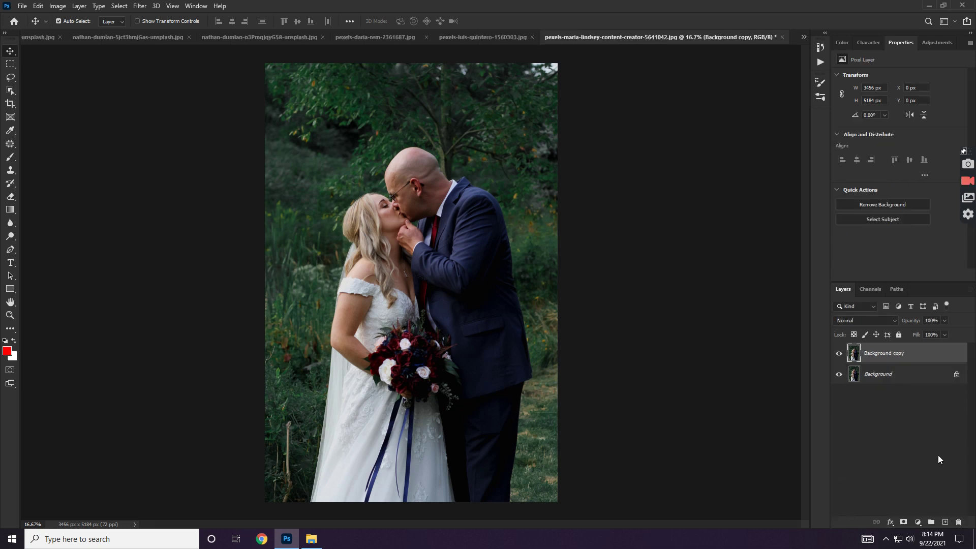
pyautogui.rightClick(884, 353)
pyautogui.click(825, 239)
pyautogui.click(139, 5)
pyautogui.click(164, 69)
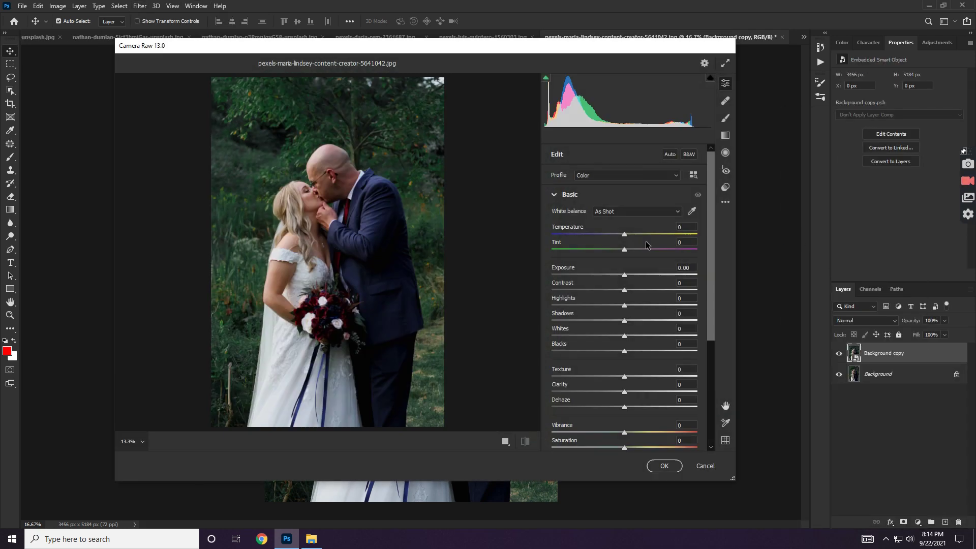
# Load the Wedding Preset.xmp settings into Camera Raw
pyautogui.click(725, 201)
pyautogui.click(752, 320)
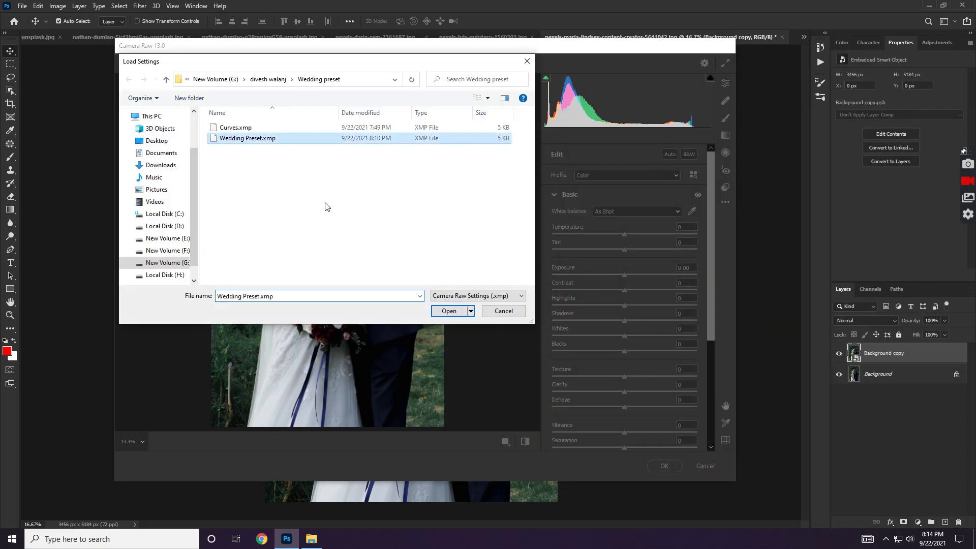
pyautogui.click(450, 310)
# Set Exposure -0.15, Highlights -31, Whites -20, Shadows +50, apply, and open the waterfall photo
pyautogui.moveTo(617, 274)
pyautogui.mouseDown()
pyautogui.moveTo(611, 251)
pyautogui.moveTo(622, 234)
pyautogui.mouseUp()
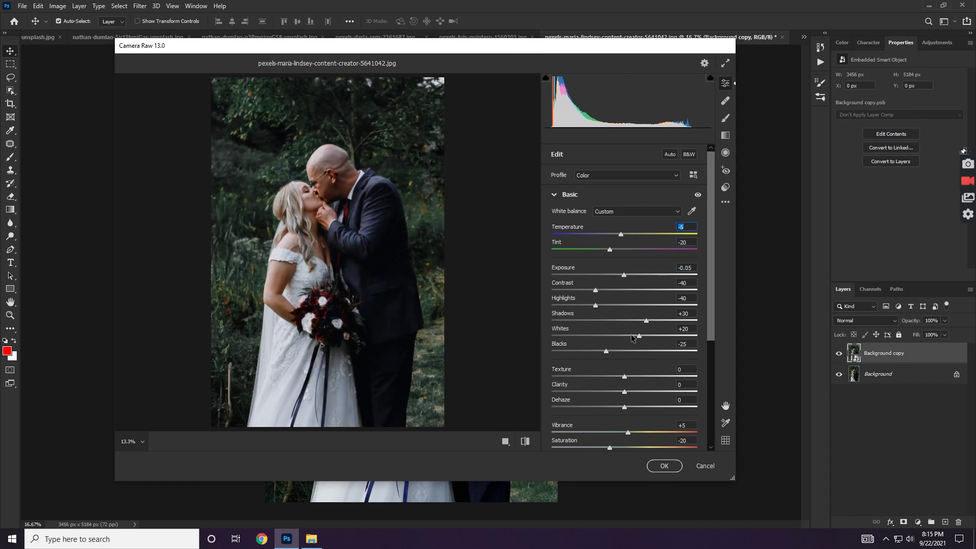
pyautogui.moveTo(596, 305); pyautogui.dragTo(602, 309)
pyautogui.moveTo(639, 335); pyautogui.dragTo(609, 335)
pyautogui.moveTo(623, 275); pyautogui.dragTo(622, 276)
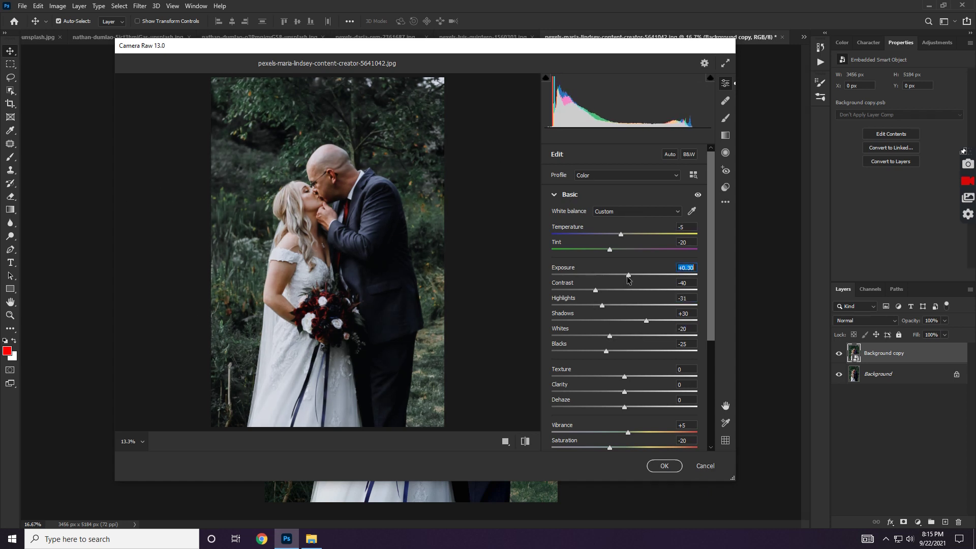
pyautogui.moveTo(646, 322); pyautogui.dragTo(660, 322)
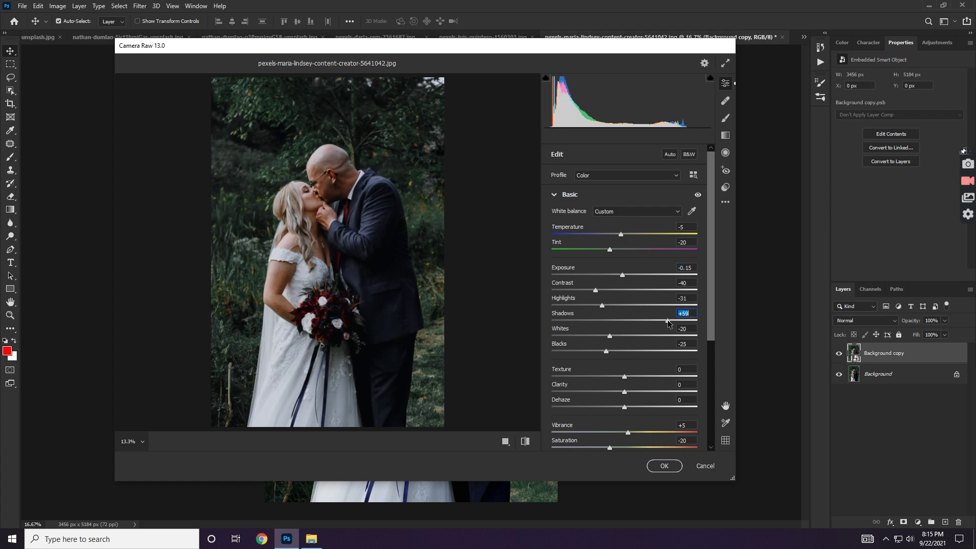
pyautogui.click(664, 466)
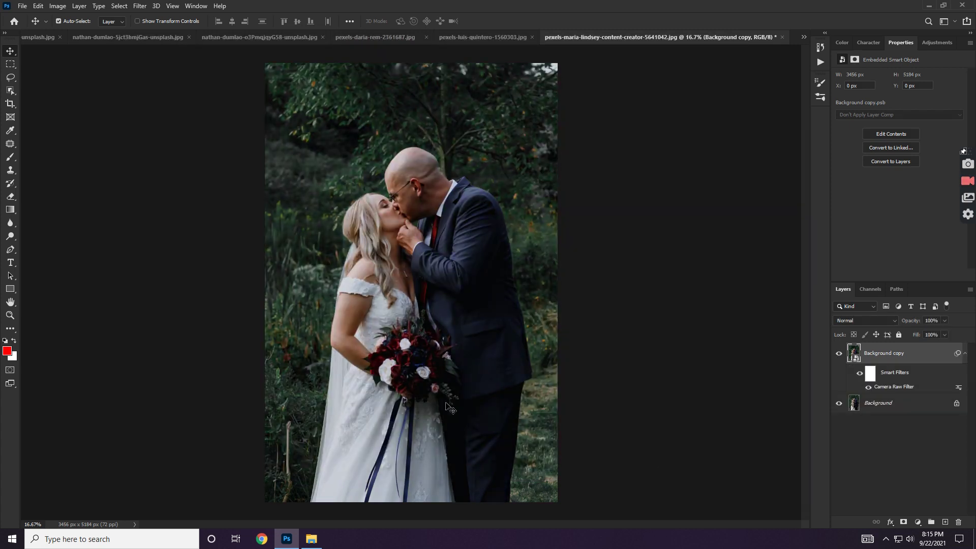
pyautogui.click(311, 539)
pyautogui.moveTo(447, 130)
pyautogui.mouseDown()
pyautogui.moveTo(303, 463)
pyautogui.moveTo(703, 30)
pyautogui.mouseUp()
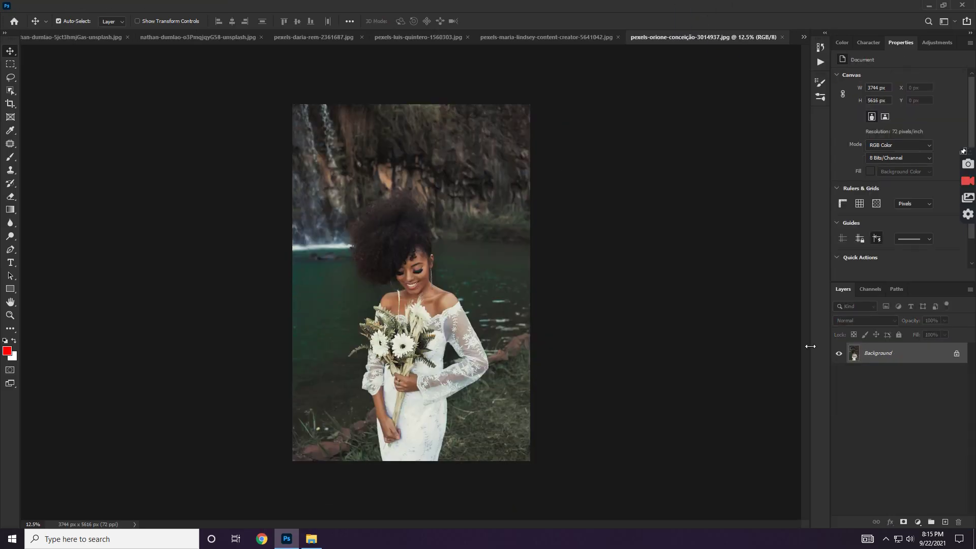
# Duplicate the waterfall photo's Background as a smart object and open Camera Raw Filter
pyautogui.hotkey('ctrl', 'j')
pyautogui.click(140, 5)
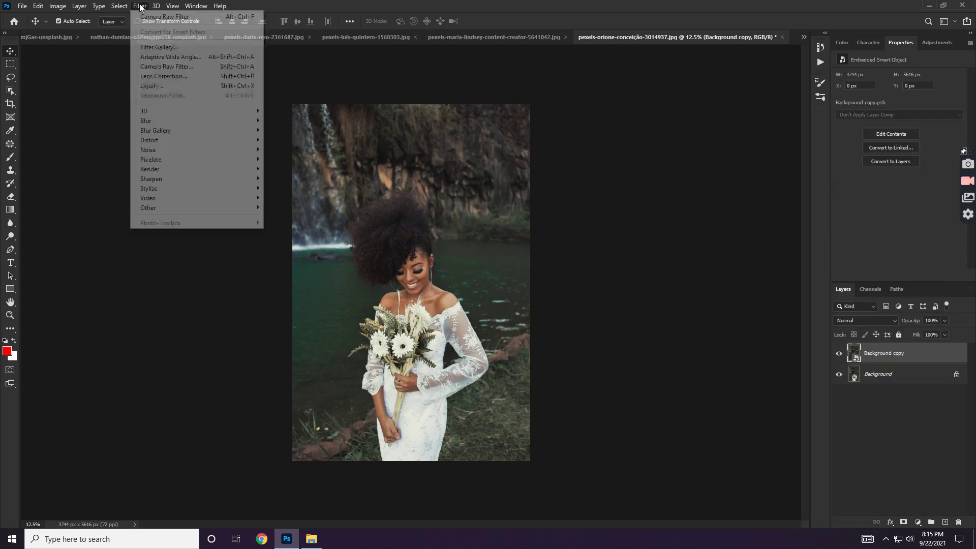
pyautogui.click(157, 26)
pyautogui.hotkey('shift', 'ctrl', 'a')
# Load Wedding Preset.xmp, set Temperature -5, Exposure -0.40, Highlights -81, and apply
pyautogui.click(725, 202)
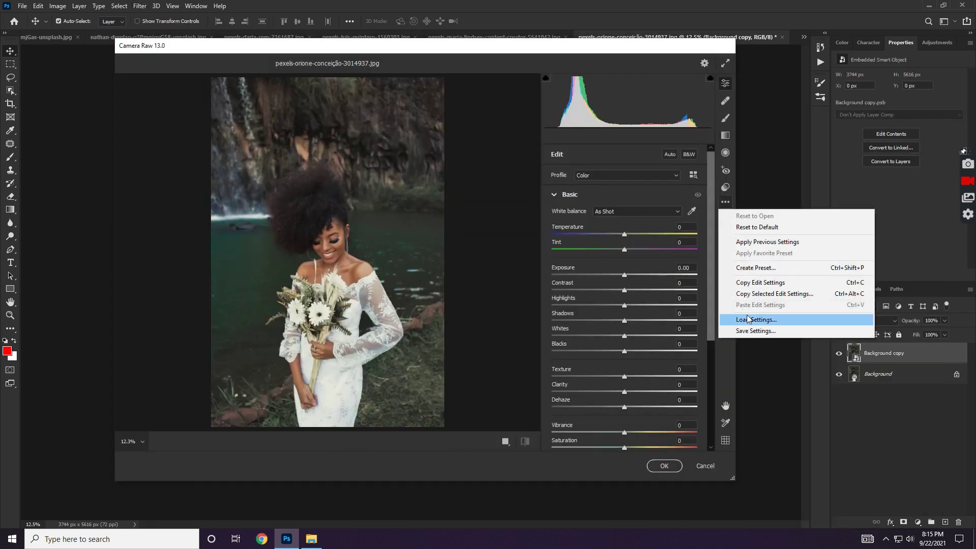
pyautogui.click(752, 319)
pyautogui.click(283, 137)
pyautogui.click(436, 310)
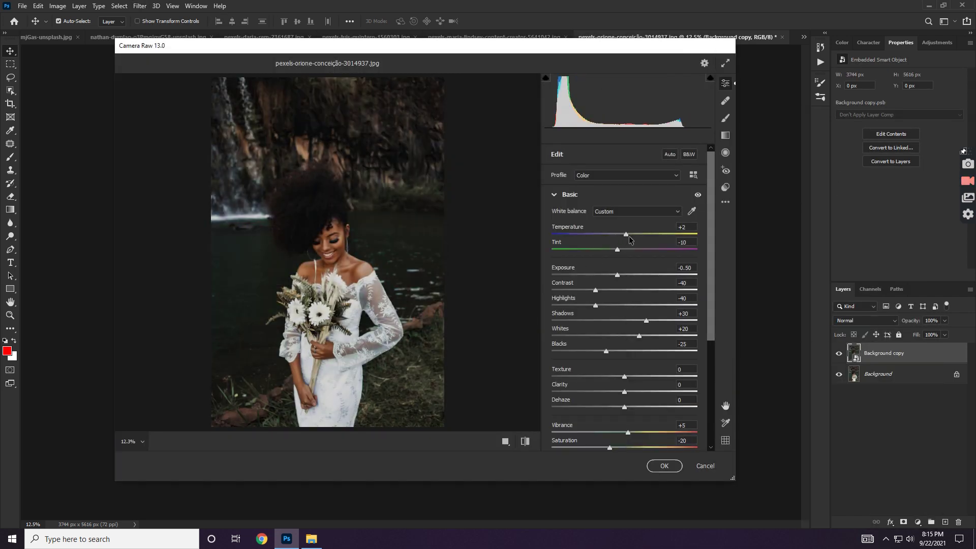
pyautogui.moveTo(625, 234); pyautogui.dragTo(619, 234)
pyautogui.click(619, 275)
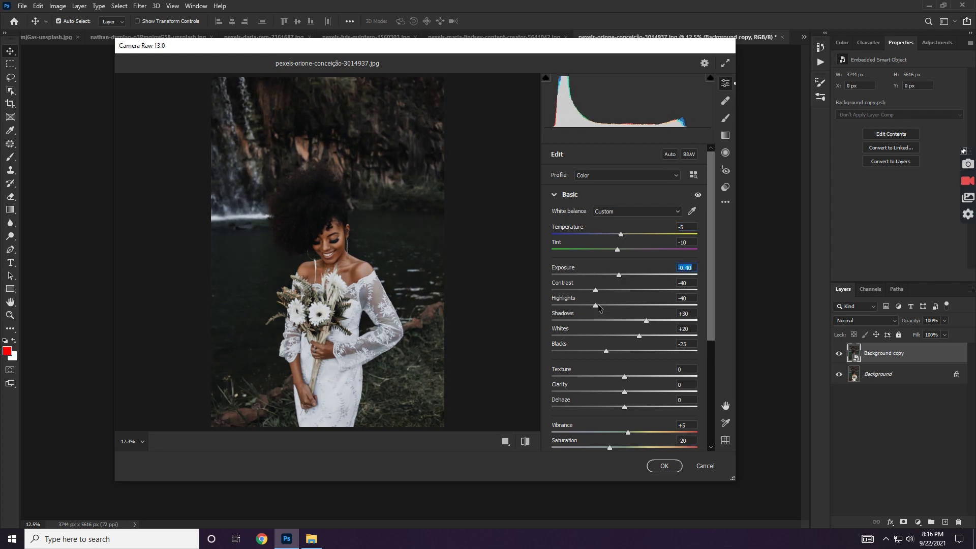
pyautogui.moveTo(597, 304); pyautogui.dragTo(565, 305)
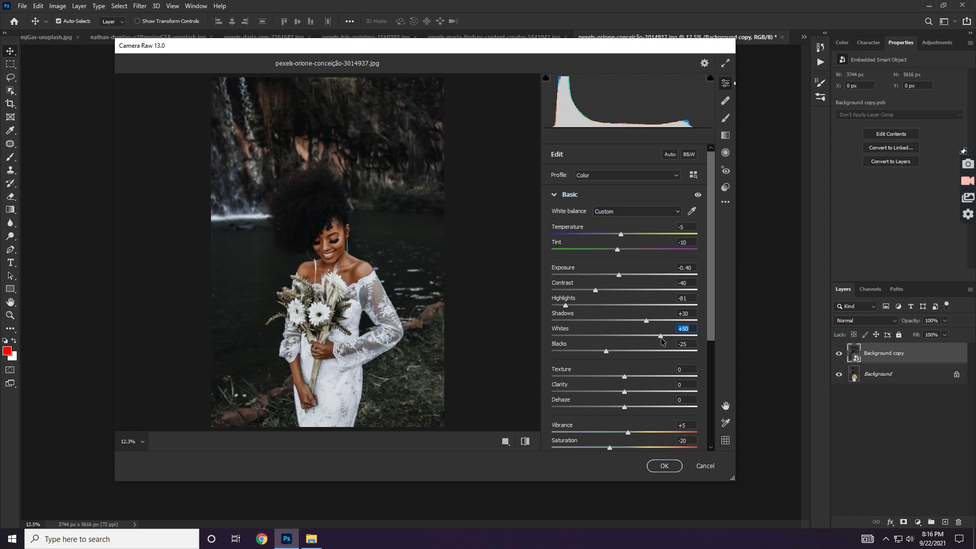
pyautogui.click(668, 464)
# Open the hanging dress photo, convert its layer to a smart object, and open Camera Raw Filter
pyautogui.click(311, 538)
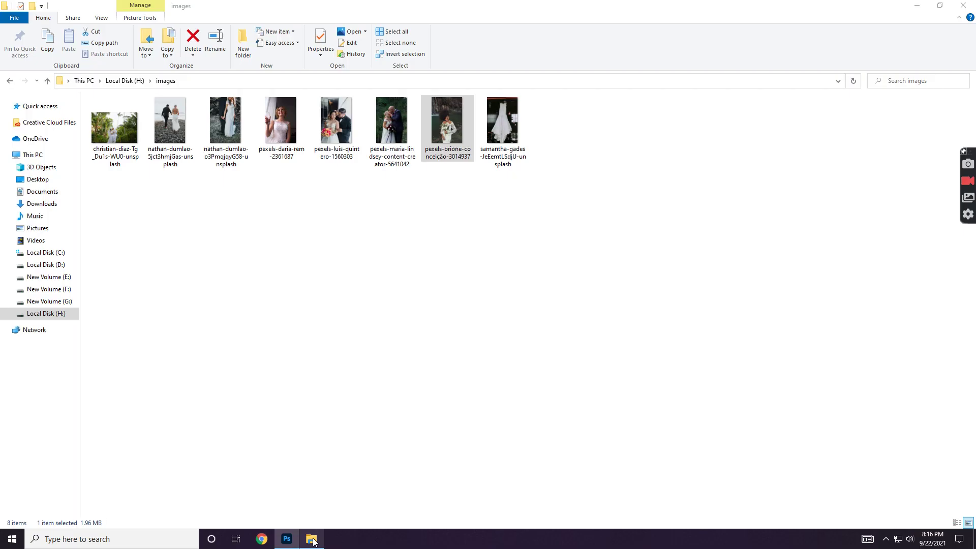
pyautogui.moveTo(502, 125)
pyautogui.mouseDown()
pyautogui.moveTo(355, 468)
pyautogui.moveTo(712, 102)
pyautogui.mouseUp()
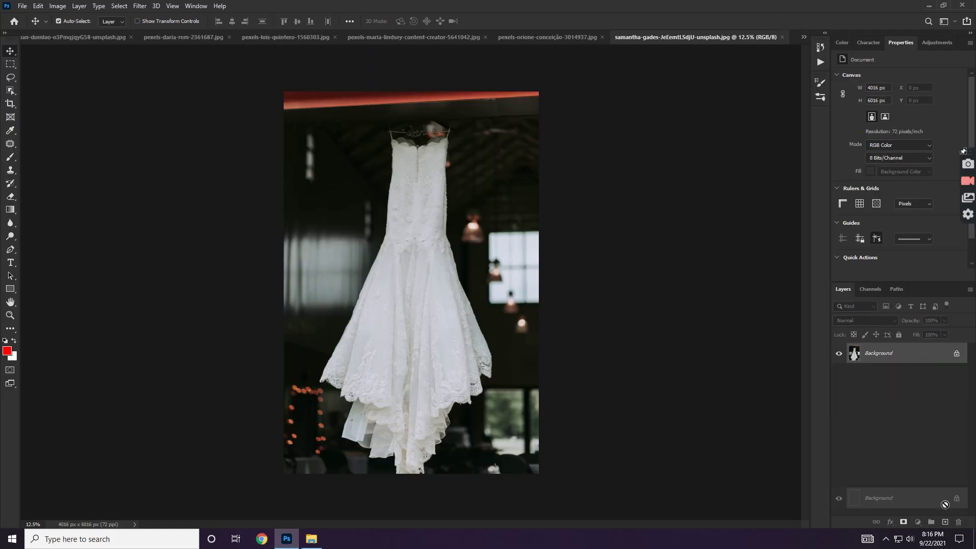
pyautogui.rightClick(908, 353)
pyautogui.click(810, 239)
pyautogui.click(140, 5)
pyautogui.click(151, 66)
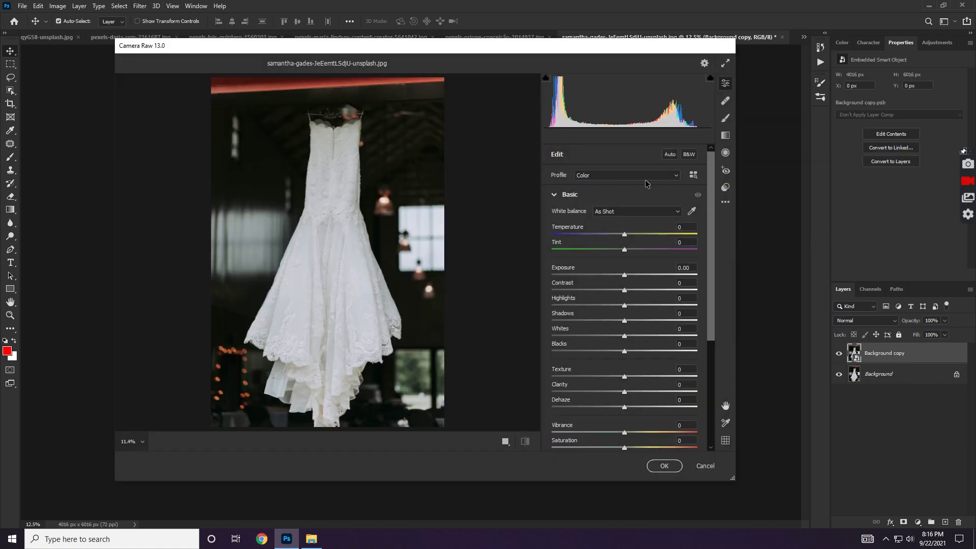
# Load Wedding Preset.xmp, set Exposure -0.20, Highlights -23, Whites -17, and apply
pyautogui.click(725, 201)
pyautogui.click(742, 321)
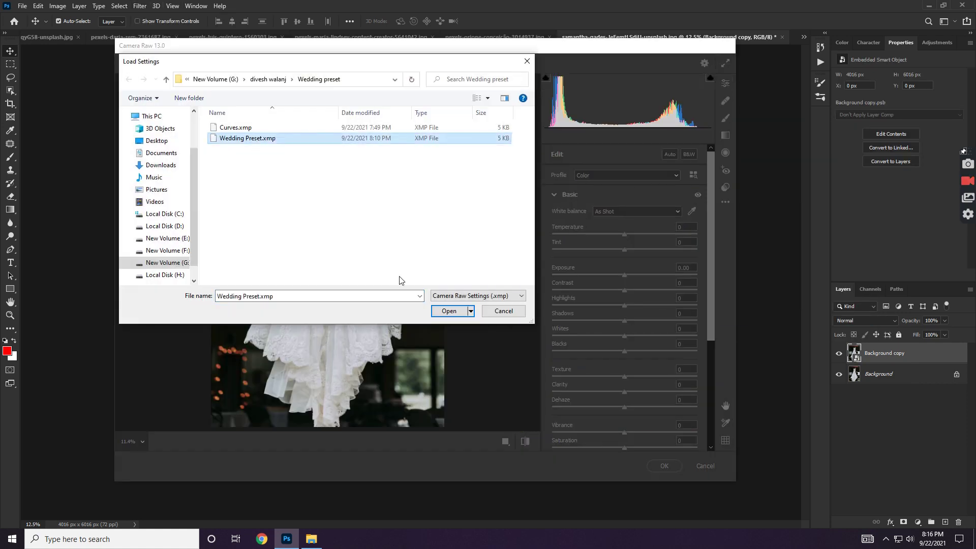
pyautogui.click(443, 307)
pyautogui.moveTo(617, 275); pyautogui.dragTo(620, 275)
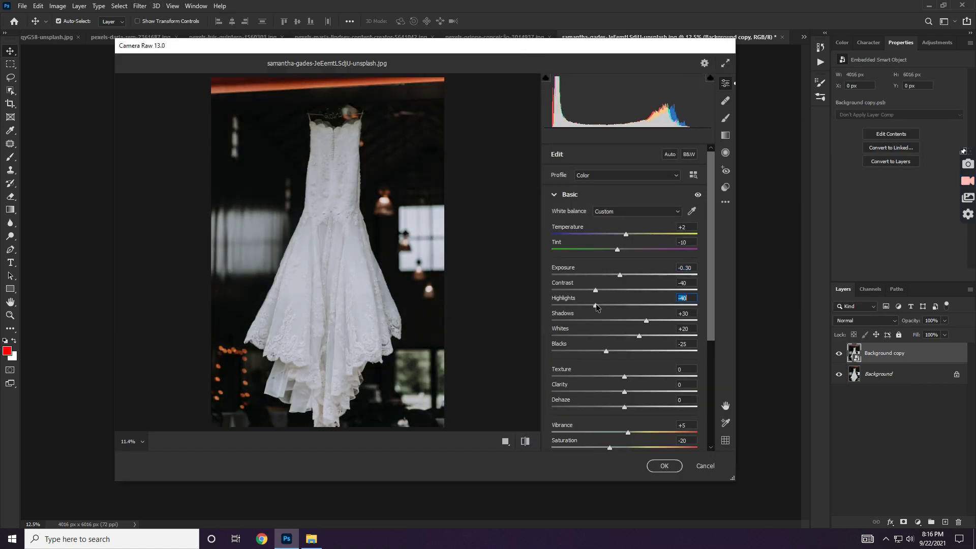
pyautogui.moveTo(597, 307); pyautogui.dragTo(576, 305)
pyautogui.moveTo(639, 336)
pyautogui.mouseDown()
pyautogui.moveTo(583, 336)
pyautogui.moveTo(610, 312)
pyautogui.moveTo(613, 336)
pyautogui.moveTo(637, 321)
pyautogui.mouseUp()
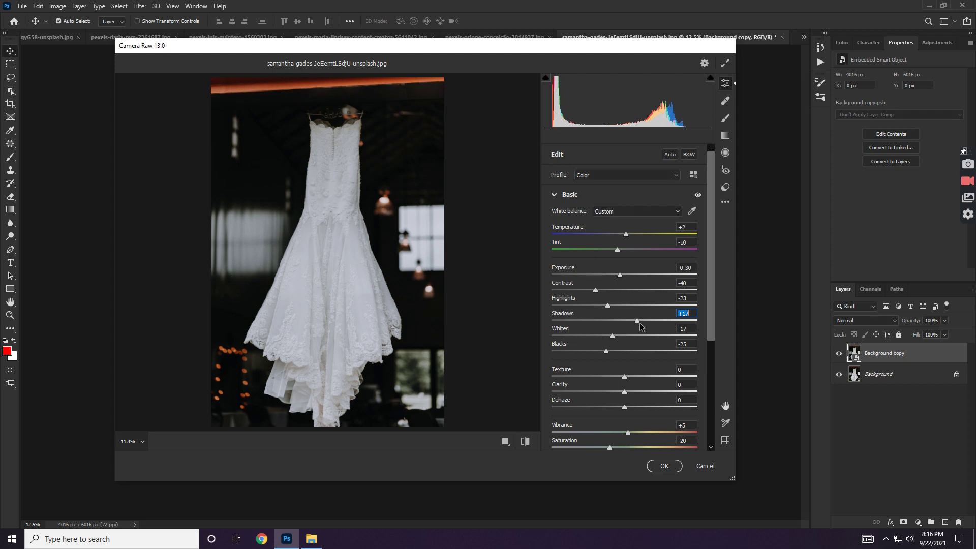
pyautogui.moveTo(620, 275); pyautogui.dragTo(622, 275)
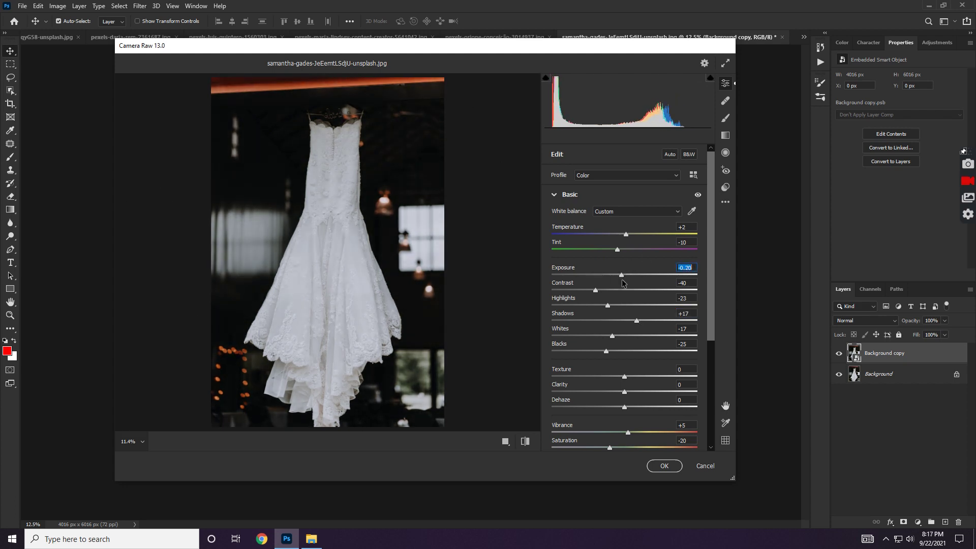
pyautogui.click(663, 466)
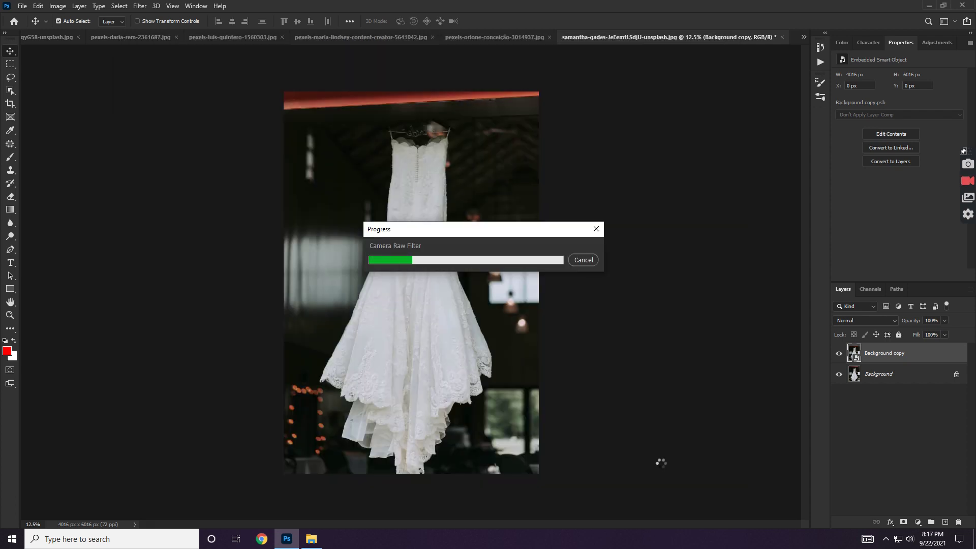